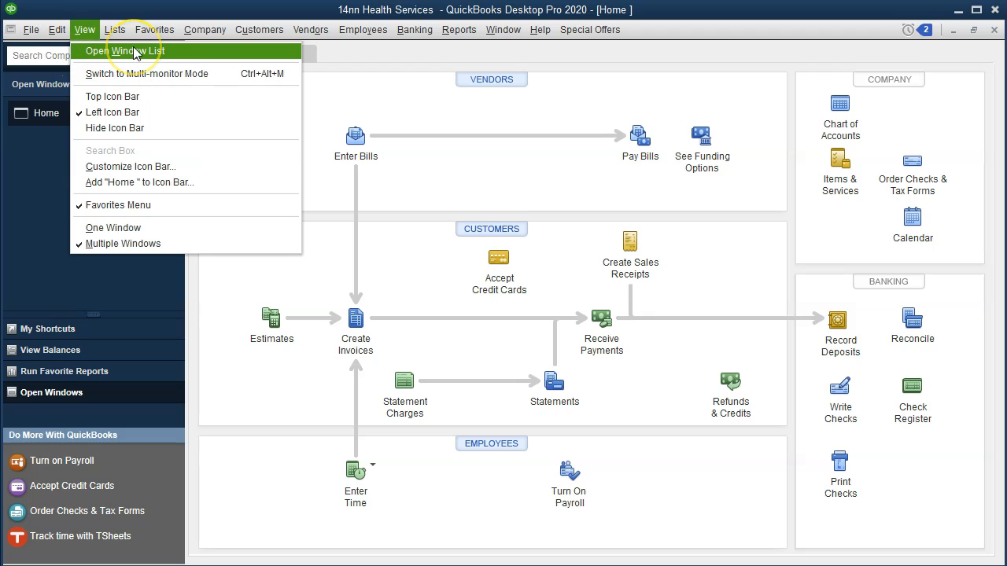
Show the list of open windows, and switch to the Example (4) sheet of the Excel workbook
{"action": "left_click", "coordinate": [134, 53]}
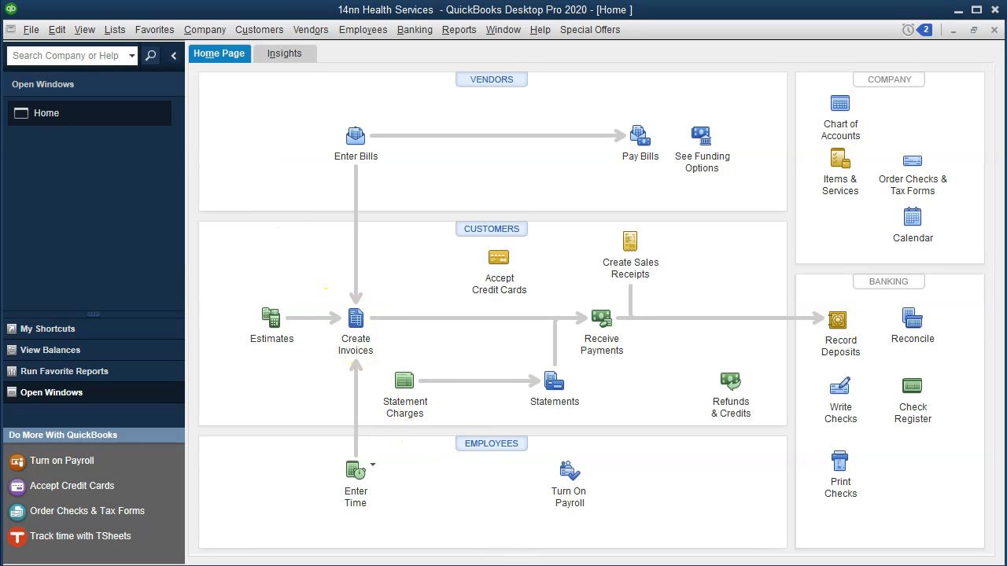
{"action": "key", "text": "alt+Tab"}
{"action": "left_click", "coordinate": [533, 452]}
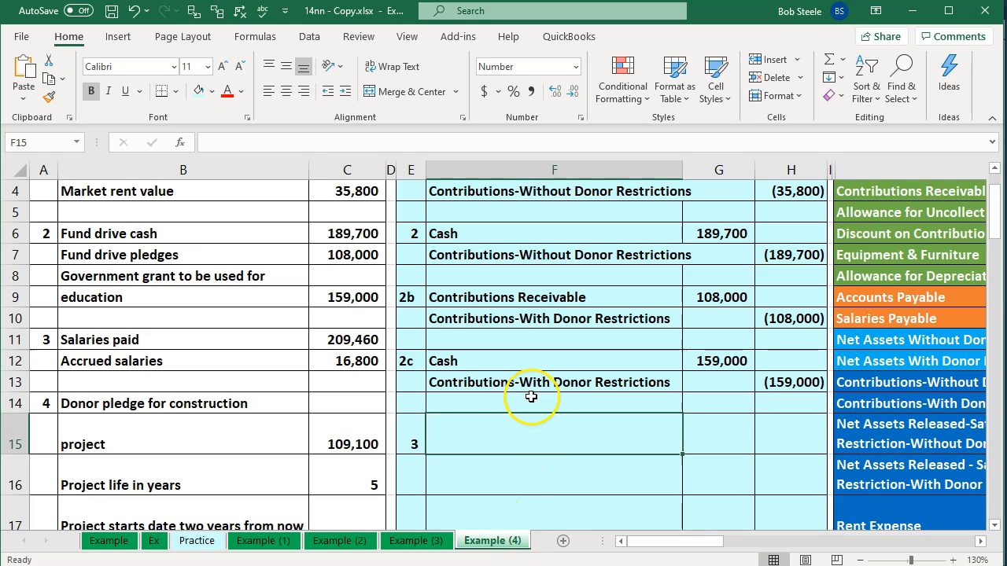
Review the accounts in journal entry 2c for the government grant and the empty entry 3 below it
{"action": "scroll", "coordinate": [513, 394], "scroll_direction": "up", "scroll_amount": 1}
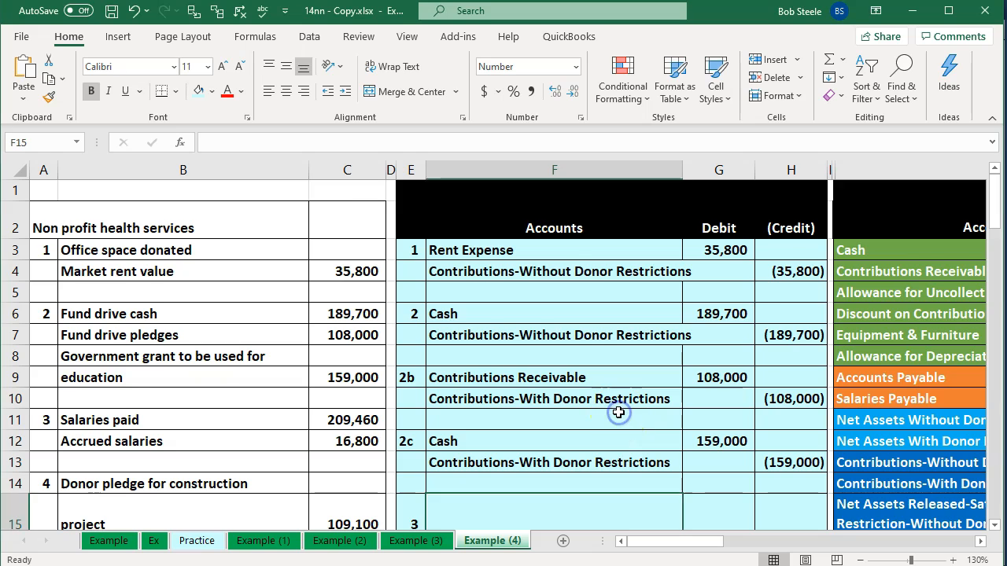
{"action": "scroll", "coordinate": [618, 412], "scroll_direction": "down", "scroll_amount": 1}
{"action": "left_click", "coordinate": [579, 368]}
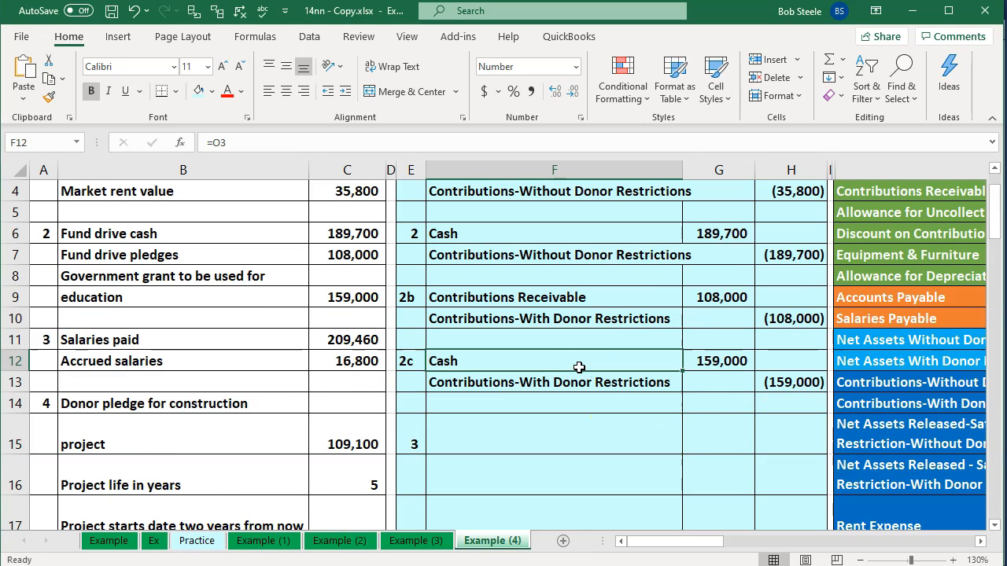
{"action": "key", "text": "Down"}
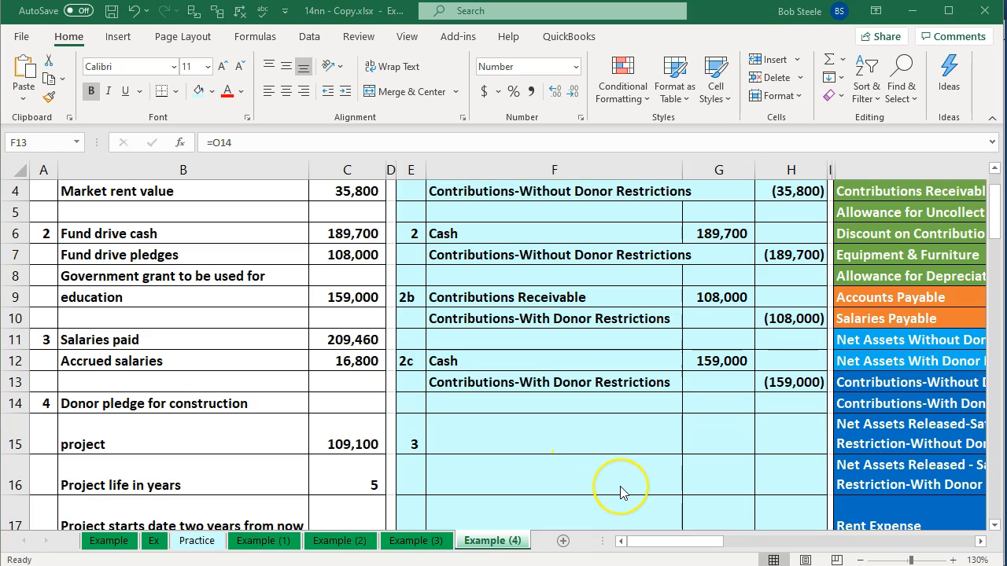
{"action": "left_click", "coordinate": [541, 450]}
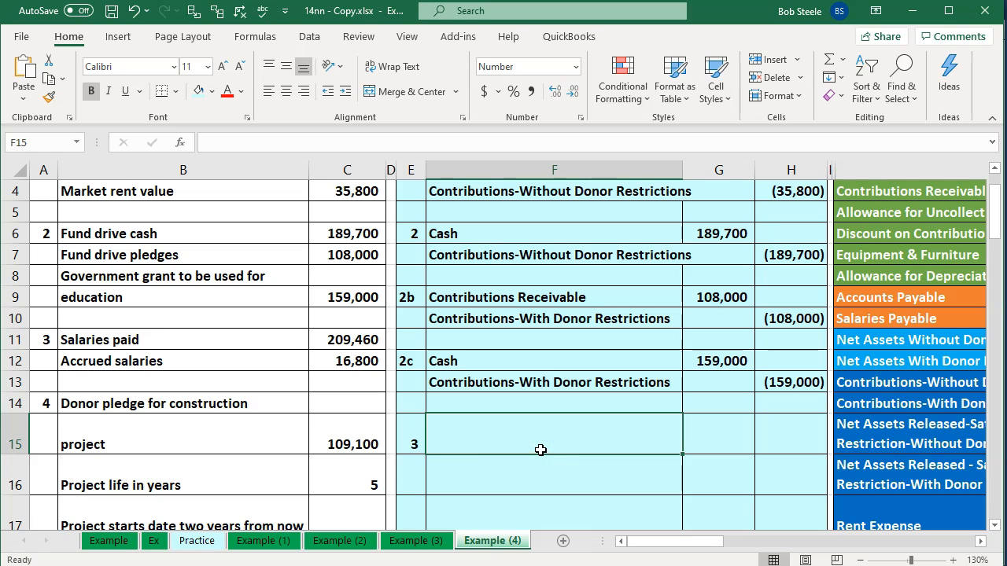
{"action": "key", "text": "Up"}
{"action": "key", "text": "Up"}
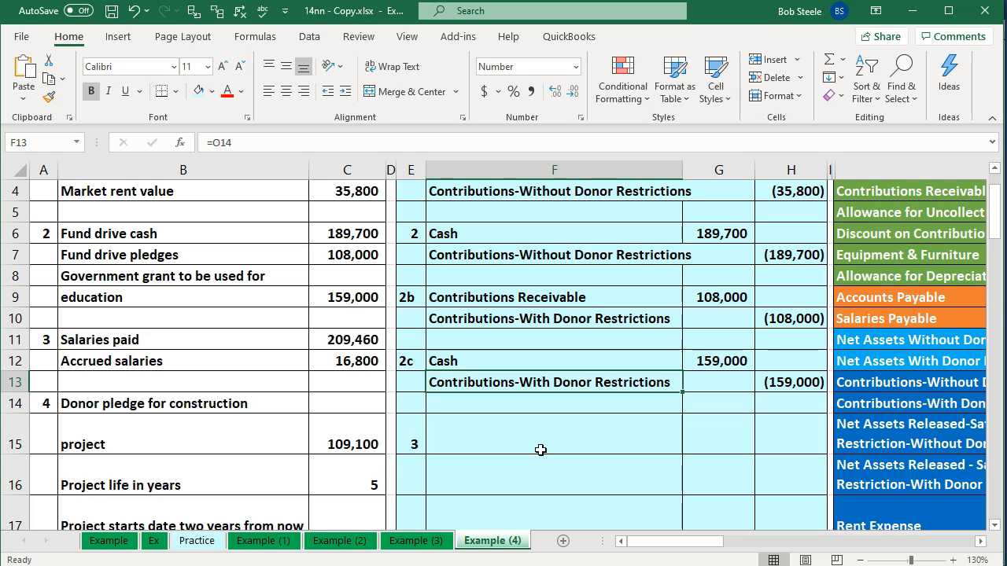
Post entry 2c's debit to Cash by linking its adjustment cell Q3 to G12 in the upper trial balance
{"action": "key", "text": "Right"}
{"action": "key", "text": "Right"}
{"action": "key", "text": "Right"}
{"action": "key", "text": "Right"}
{"action": "key", "text": "Right"}
{"action": "key", "text": "Right"}
{"action": "key", "text": "Right"}
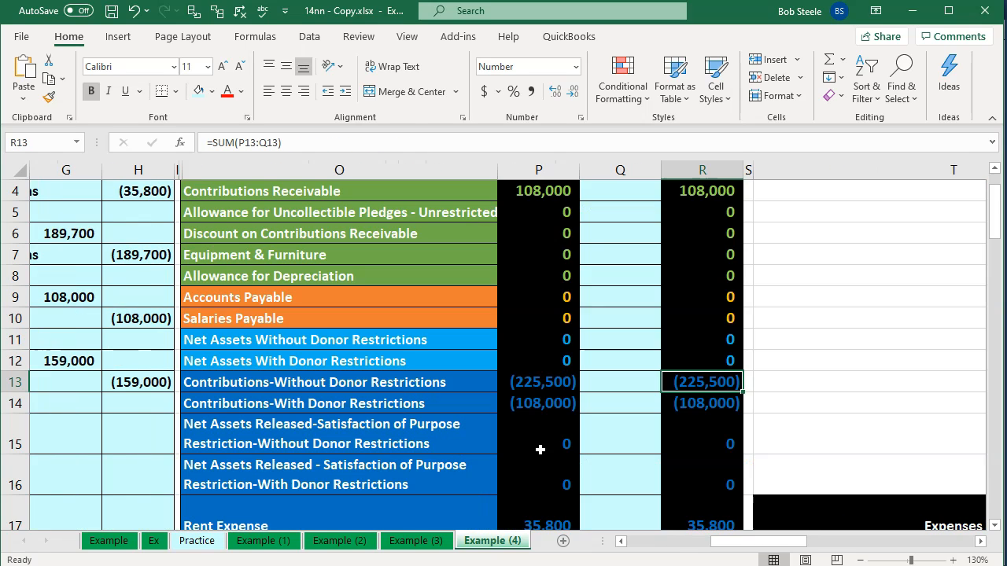
{"action": "scroll", "coordinate": [539, 449], "scroll_direction": "up", "scroll_amount": 1}
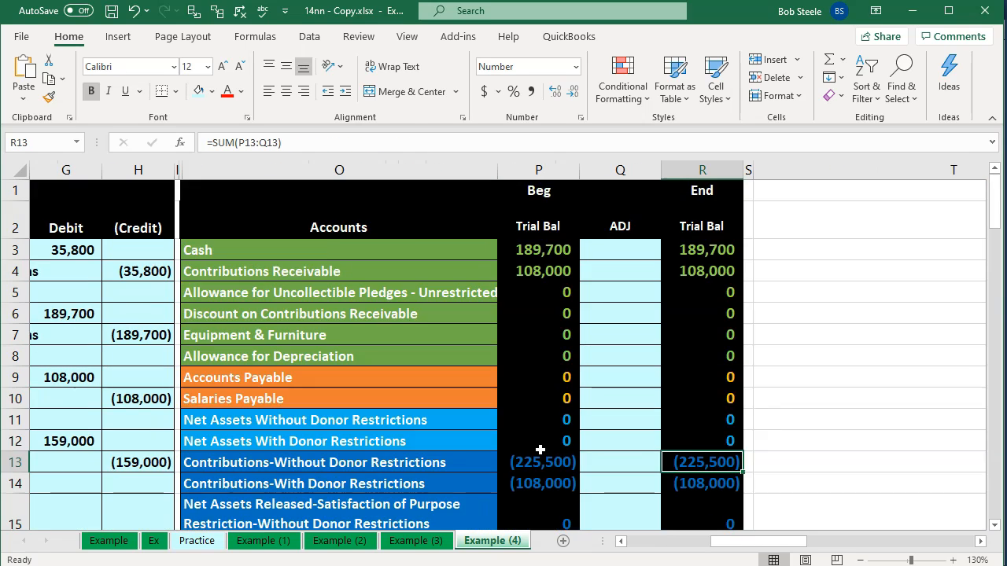
{"action": "left_click", "coordinate": [634, 254]}
{"action": "type", "text": "="}
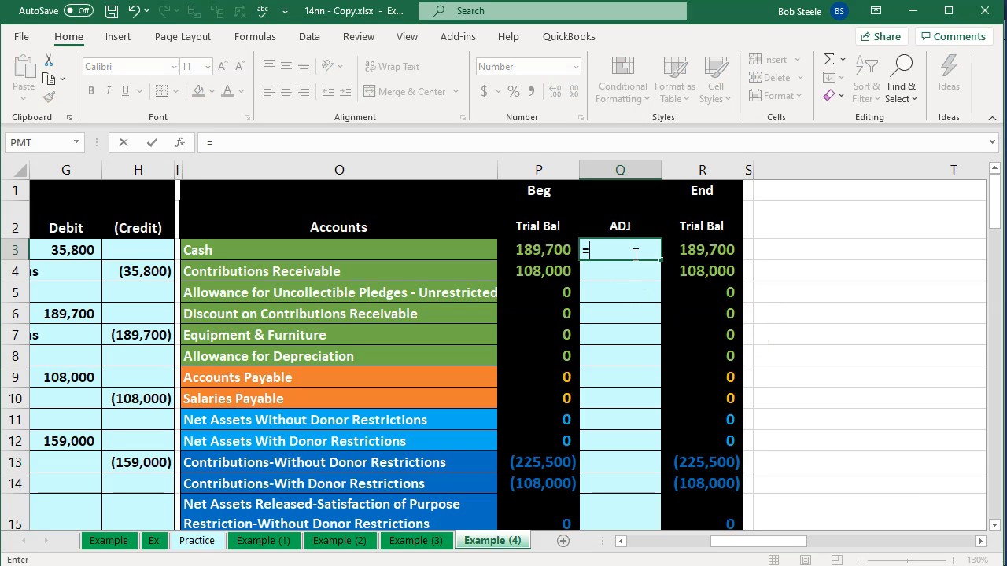
{"action": "key", "text": "Left"}
{"action": "key", "text": "Left"}
{"action": "key", "text": "Left"}
{"action": "key", "text": "Left"}
{"action": "key", "text": "Left"}
{"action": "key", "text": "Left"}
{"action": "key", "text": "Left"}
{"action": "key", "text": "Down"}
{"action": "key", "text": "Down"}
{"action": "key", "text": "Down"}
{"action": "key", "text": "Down"}
{"action": "key", "text": "Down"}
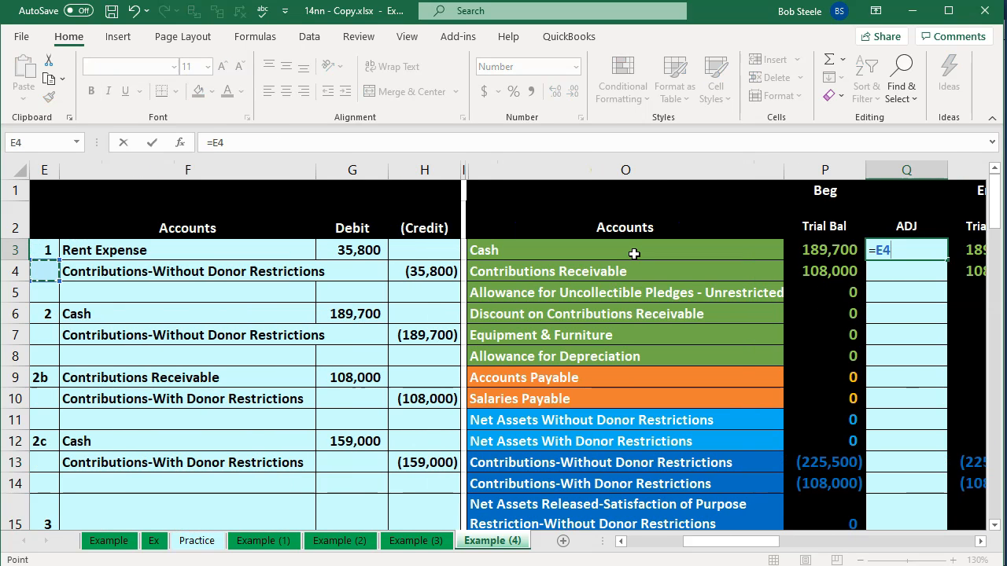
{"action": "key", "text": "Down"}
{"action": "key", "text": "Down"}
{"action": "key", "text": "Down"}
{"action": "key", "text": "Right"}
{"action": "key", "text": "Right"}
{"action": "key", "text": "Right"}
{"action": "key", "text": "Down"}
{"action": "key", "text": "Left"}
{"action": "key", "text": "Return"}
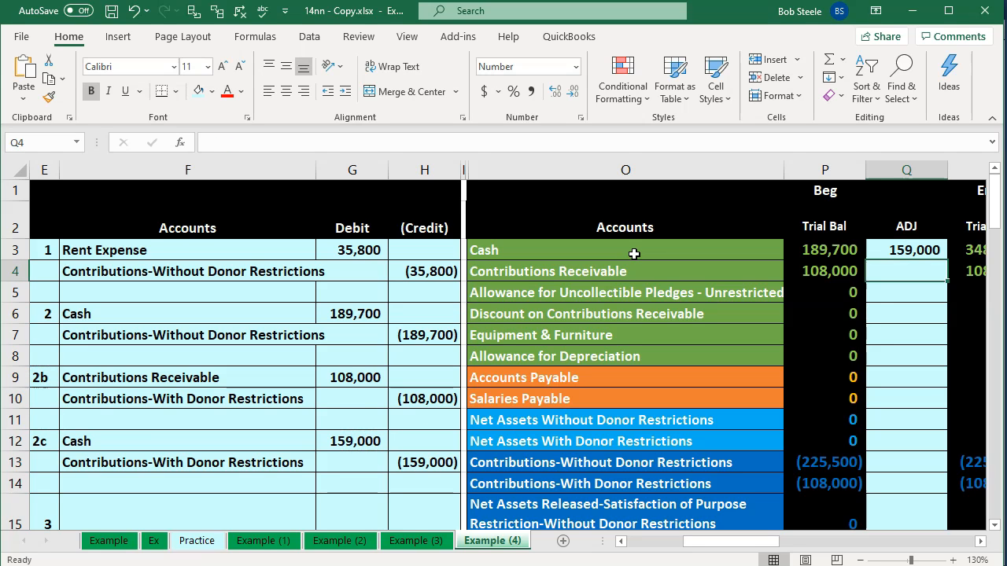
Post entry 2c's credit to Contributions-With Donor Restrictions by linking adjustment cell Q14 to H13
{"action": "key", "text": "Down"}
{"action": "key", "text": "Down"}
{"action": "key", "text": "Down"}
{"action": "key", "text": "Down"}
{"action": "key", "text": "Down"}
{"action": "key", "text": "Down"}
{"action": "key", "text": "Down"}
{"action": "key", "text": "Down"}
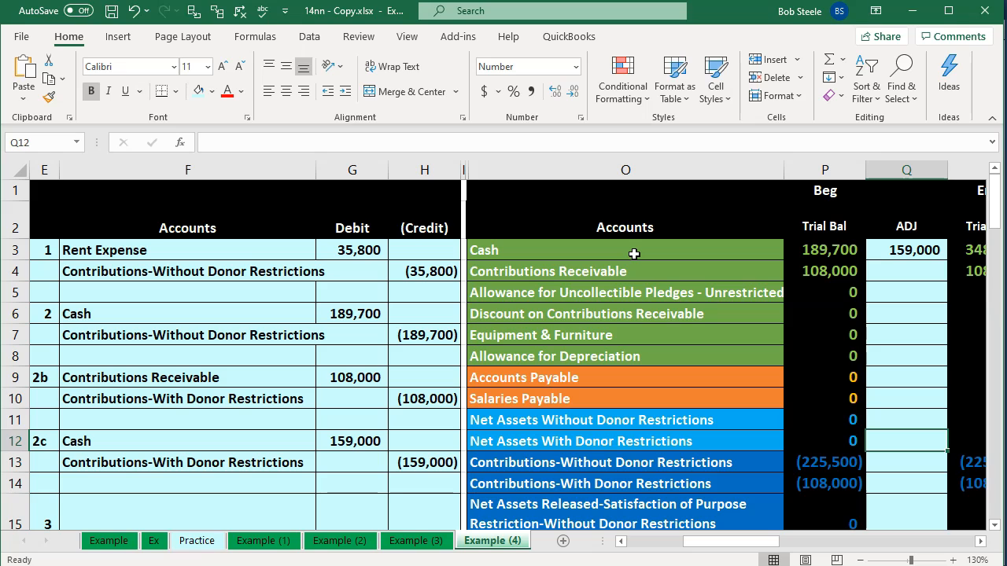
{"action": "key", "text": "Down"}
{"action": "key", "text": "Down"}
{"action": "key", "text": "Left"}
{"action": "key", "text": "Left"}
{"action": "key", "text": "Left"}
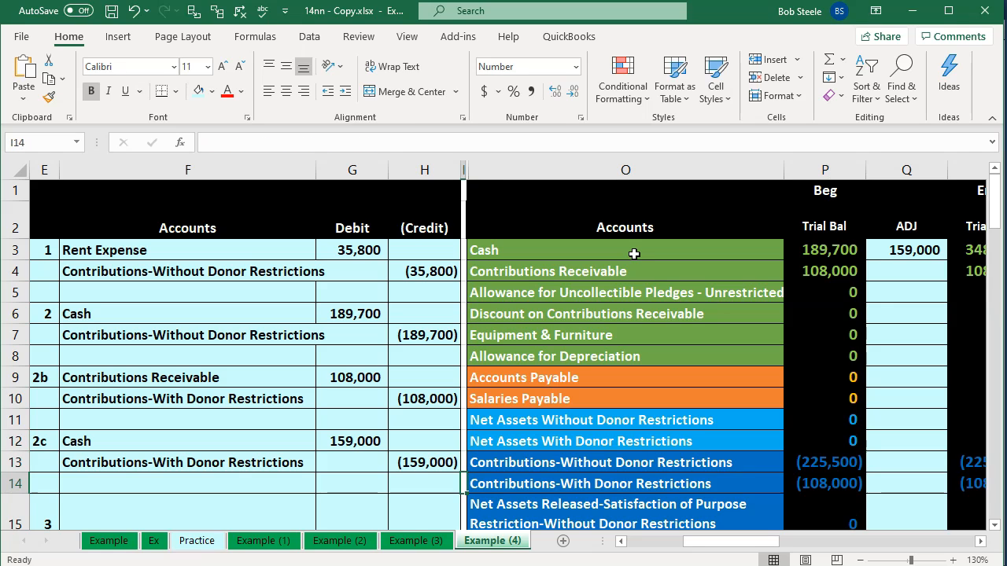
{"action": "key", "text": "Right"}
{"action": "key", "text": "Right"}
{"action": "key", "text": "Right"}
{"action": "type", "text": "="}
{"action": "key", "text": "Left"}
{"action": "key", "text": "Left"}
{"action": "key", "text": "Left"}
{"action": "key", "text": "Left"}
{"action": "key", "text": "Up"}
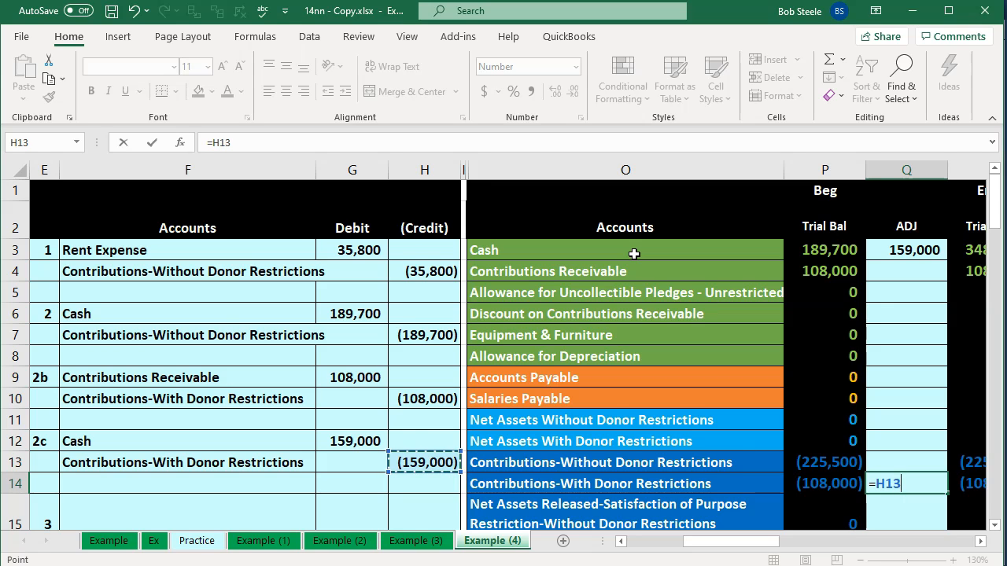
{"action": "key", "text": "Return"}
Check the ending balances of Cash and Contributions-With Donor Restrictions, and inspect the sum formula for Change temp accounts
{"action": "key", "text": "Right"}
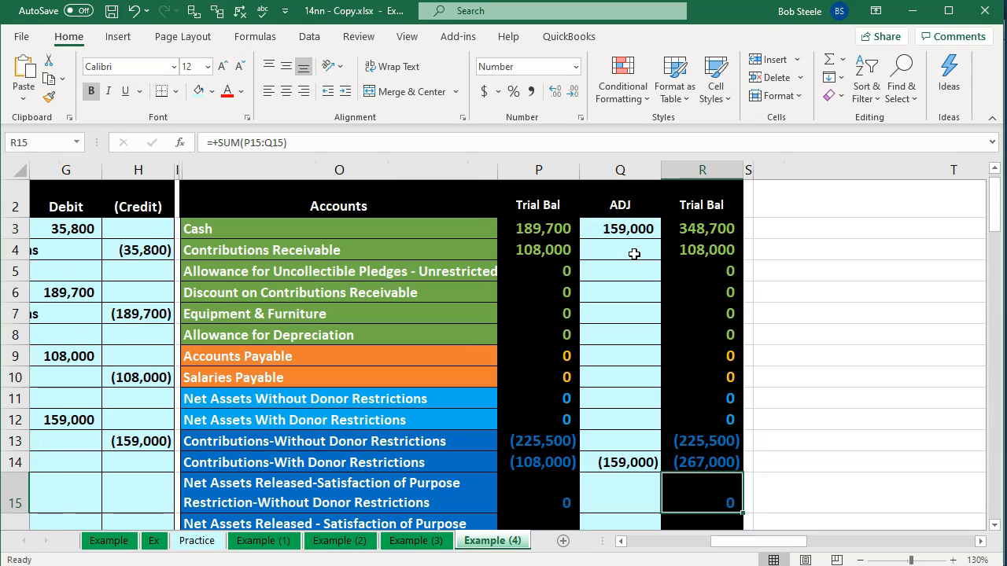
{"action": "left_click", "coordinate": [682, 233]}
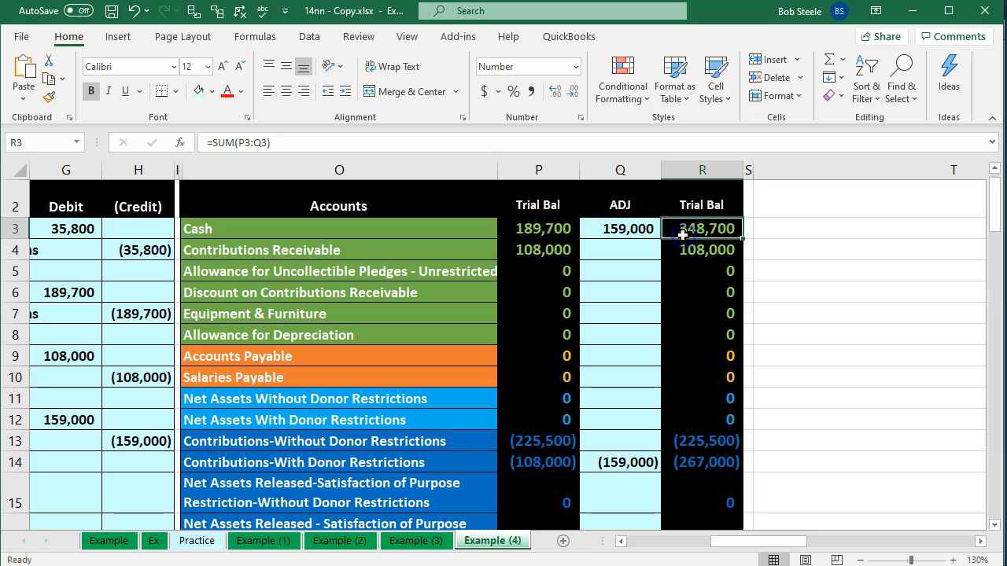
{"action": "scroll", "coordinate": [692, 299], "scroll_direction": "down", "scroll_amount": 1}
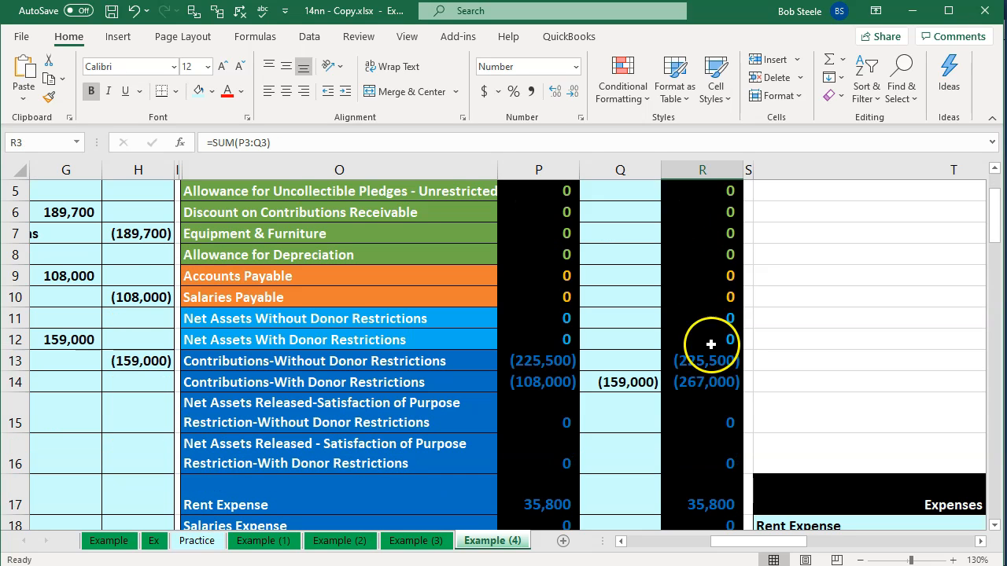
{"action": "left_click", "coordinate": [711, 387]}
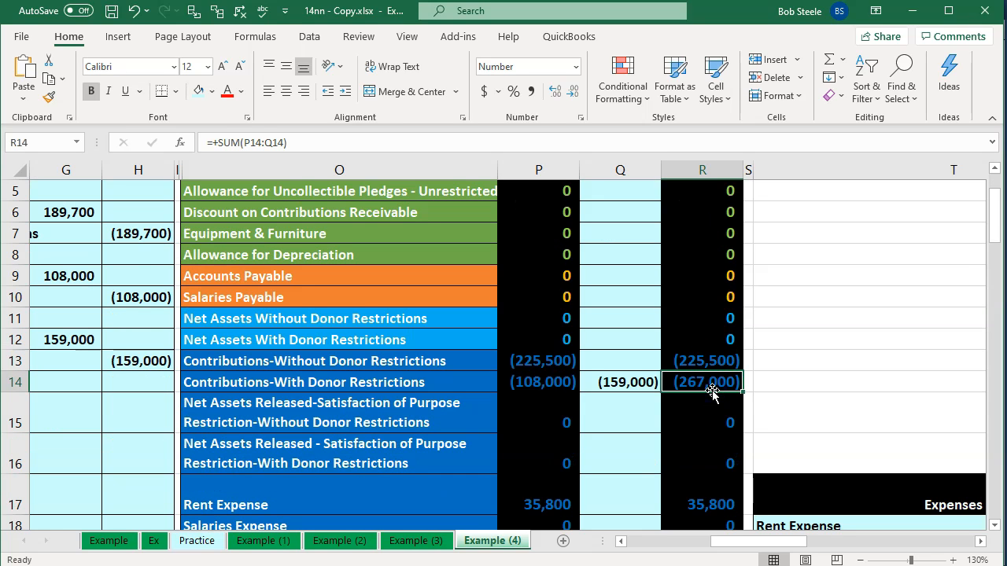
{"action": "scroll", "coordinate": [712, 394], "scroll_direction": "down", "scroll_amount": 4}
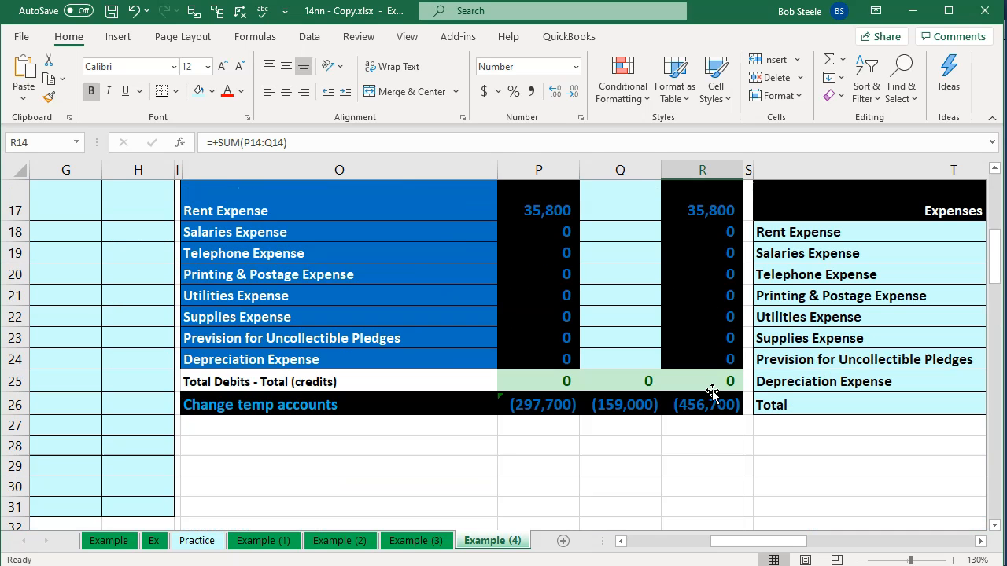
{"action": "double_click", "coordinate": [710, 414]}
{"action": "scroll", "coordinate": [711, 414], "scroll_direction": "down", "scroll_amount": 3}
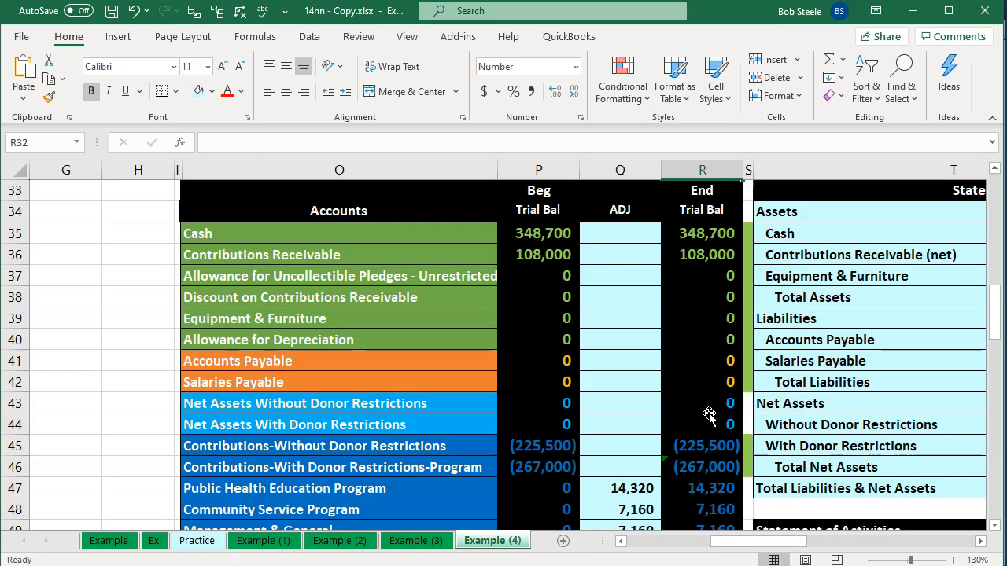
{"action": "scroll", "coordinate": [711, 414], "scroll_direction": "up", "scroll_amount": 4}
{"action": "double_click", "coordinate": [708, 301]}
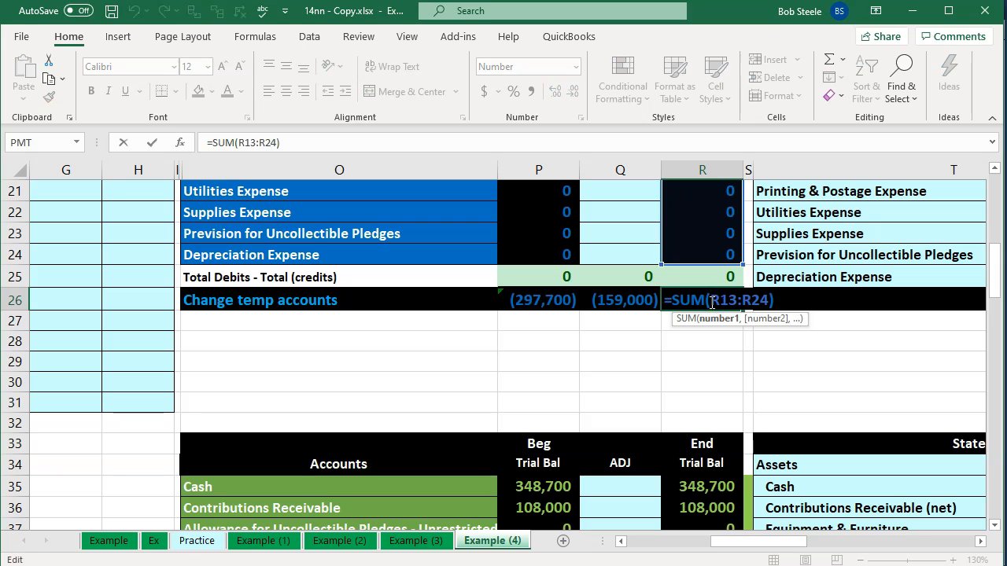
{"action": "scroll", "coordinate": [710, 301], "scroll_direction": "up", "scroll_amount": 3}
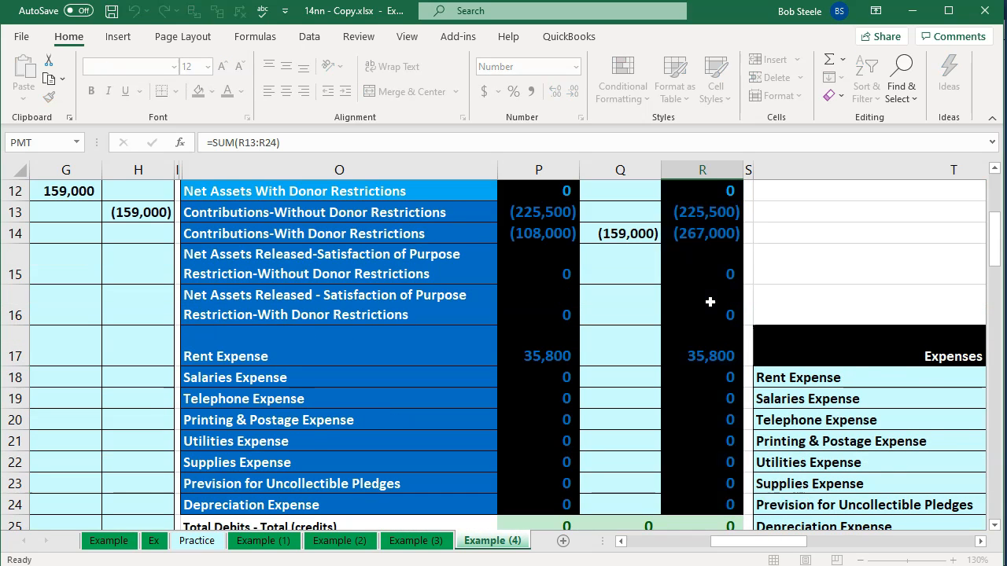
{"action": "key", "text": "Return"}
{"action": "scroll", "coordinate": [709, 301], "scroll_direction": "up", "scroll_amount": 2}
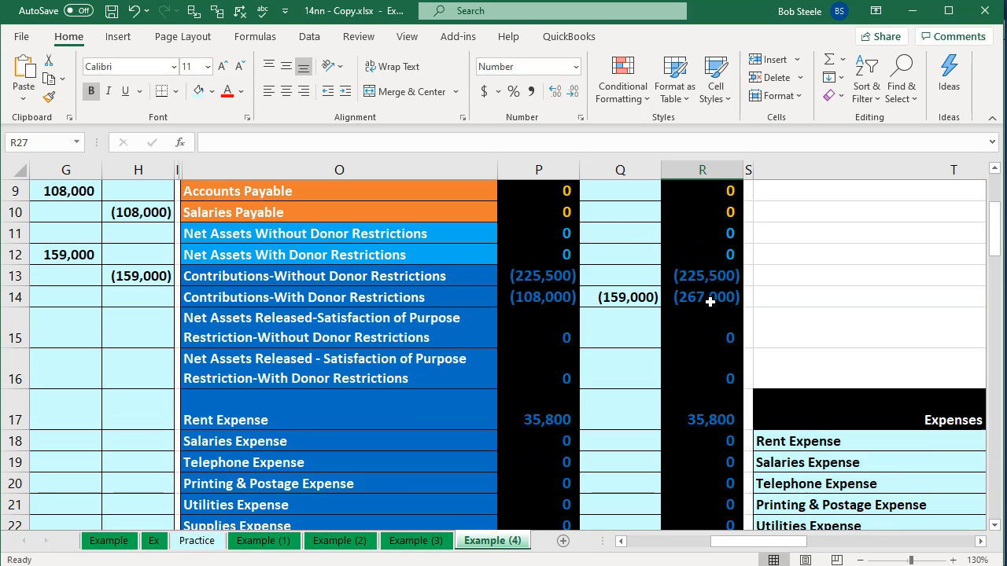
Trace the Contributions-With Donor Restrictions line of entry 2c to the Statement of Activities
{"action": "left_click", "coordinate": [620, 541]}
{"action": "left_click", "coordinate": [620, 541]}
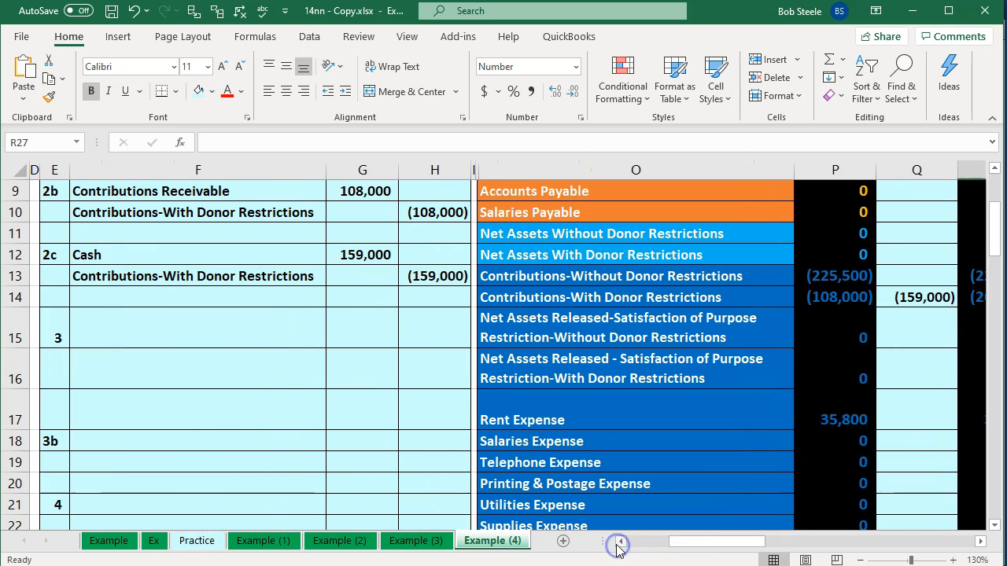
{"action": "left_click", "coordinate": [221, 444]}
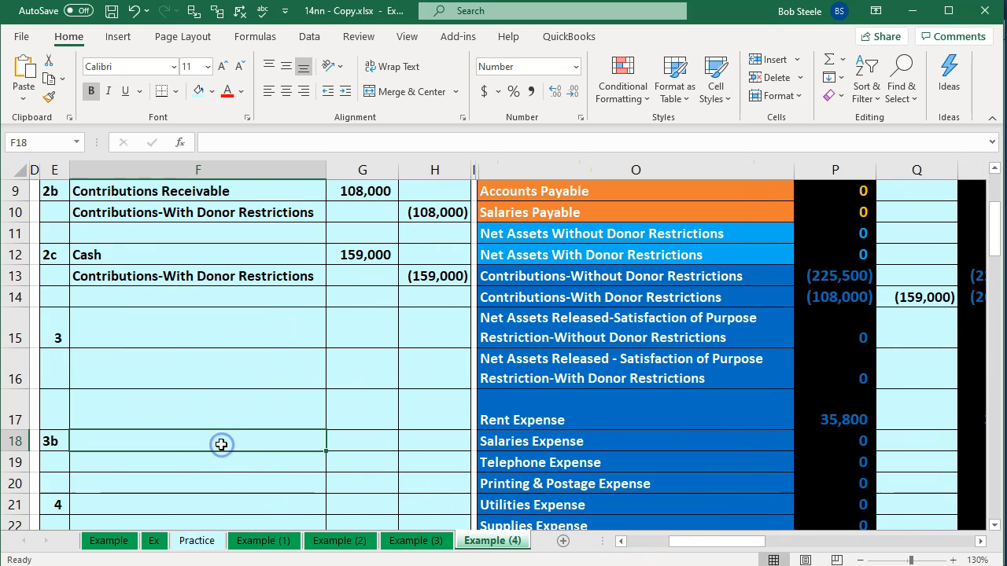
{"action": "left_click", "coordinate": [214, 281]}
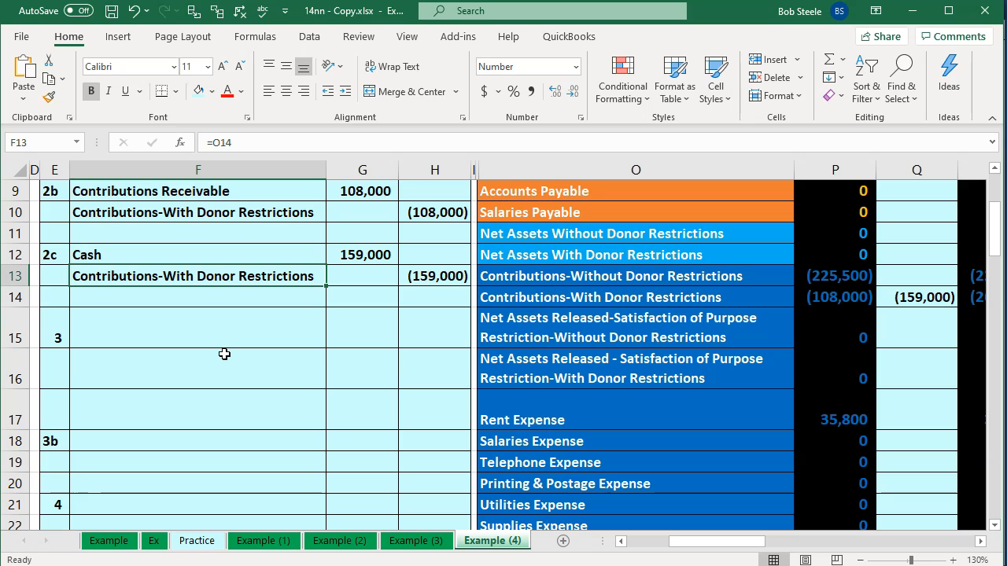
{"action": "key", "text": "Right"}
{"action": "key", "text": "Right"}
{"action": "key", "text": "Right"}
{"action": "key", "text": "Right"}
{"action": "key", "text": "Right"}
{"action": "key", "text": "Right"}
{"action": "key", "text": "Right"}
{"action": "key", "text": "Right"}
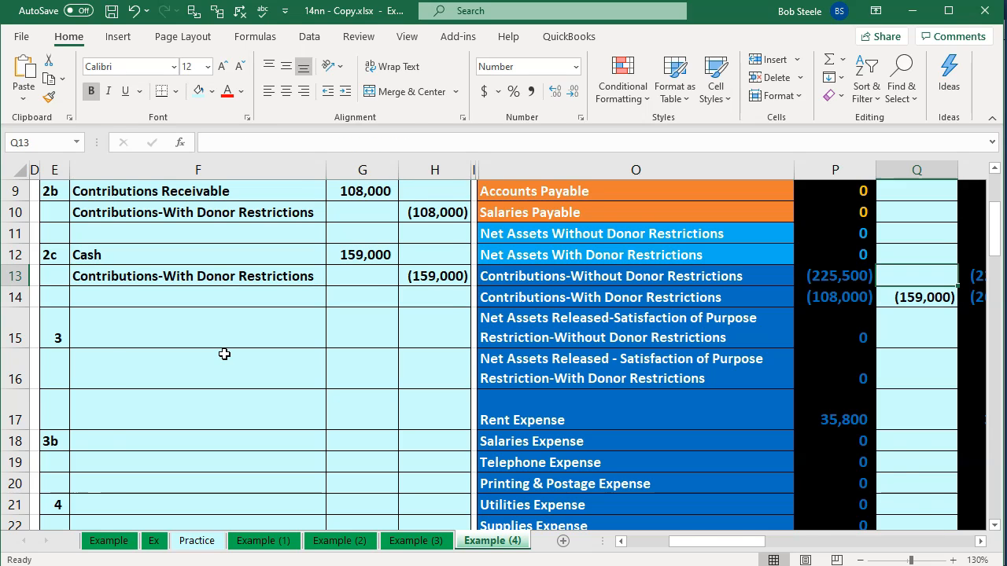
{"action": "key", "text": "Right"}
{"action": "key", "text": "Right"}
{"action": "key", "text": "Right"}
{"action": "key", "text": "Right"}
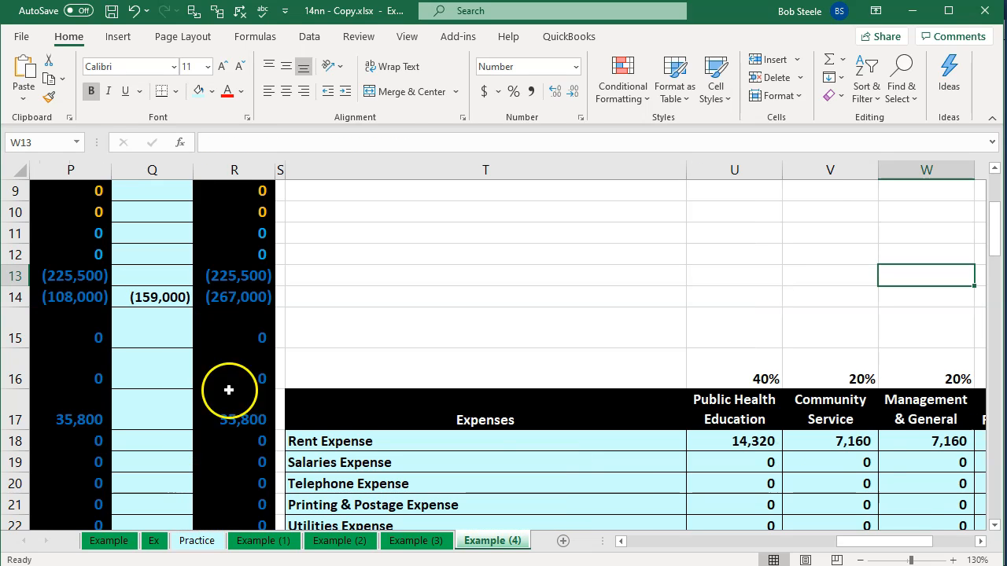
{"action": "scroll", "coordinate": [476, 327], "scroll_direction": "down", "scroll_amount": 2}
{"action": "scroll", "coordinate": [476, 326], "scroll_direction": "down", "scroll_amount": 10}
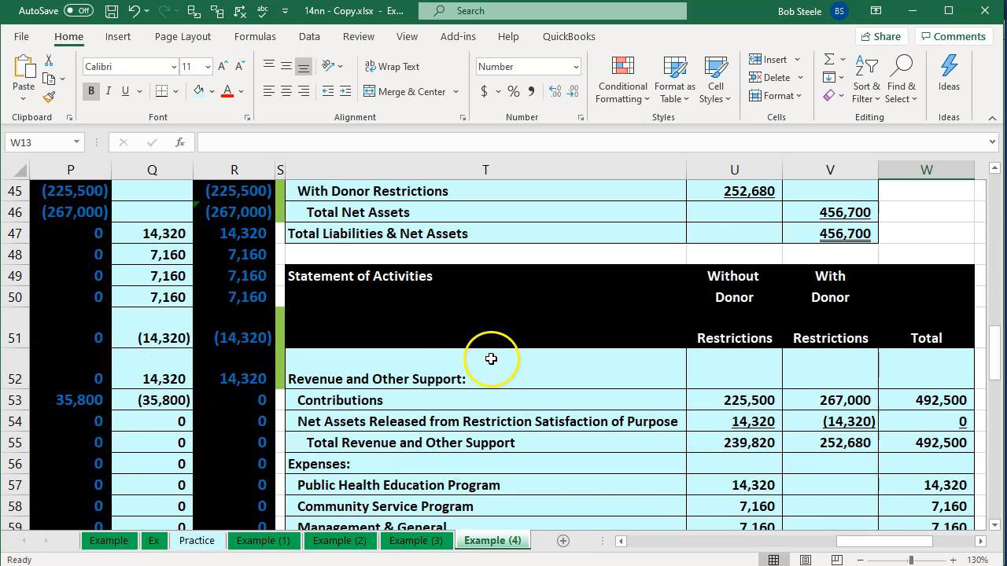
Examine the column headings for without and with donor restrictions in the Statement of Activities
{"action": "left_click", "coordinate": [415, 275]}
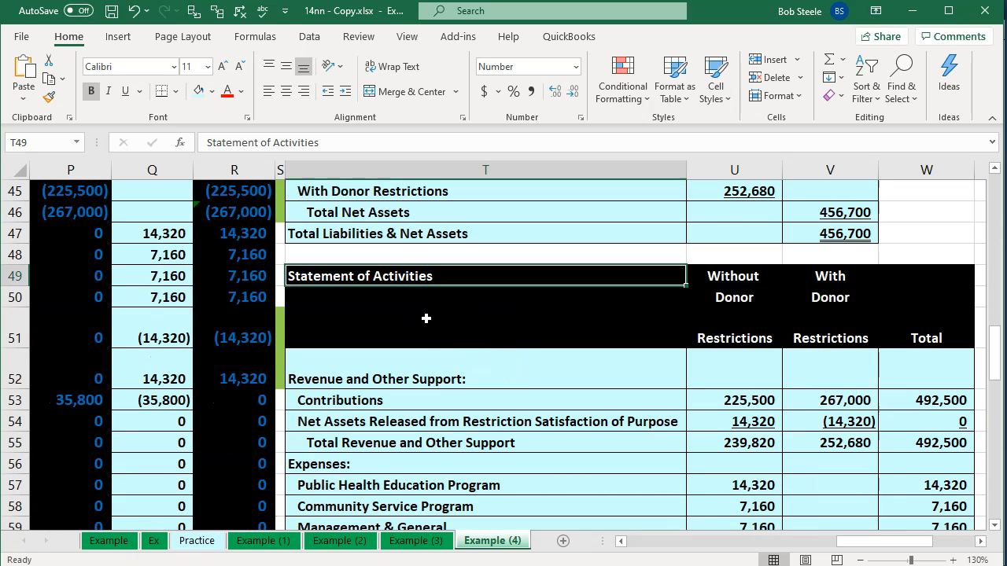
{"action": "left_click", "coordinate": [733, 298]}
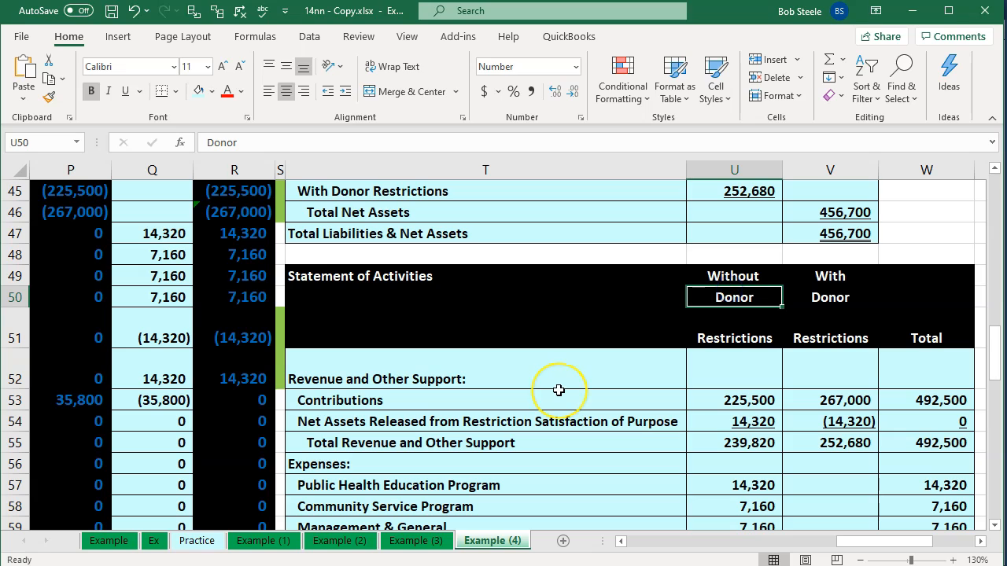
{"action": "key", "text": "Right"}
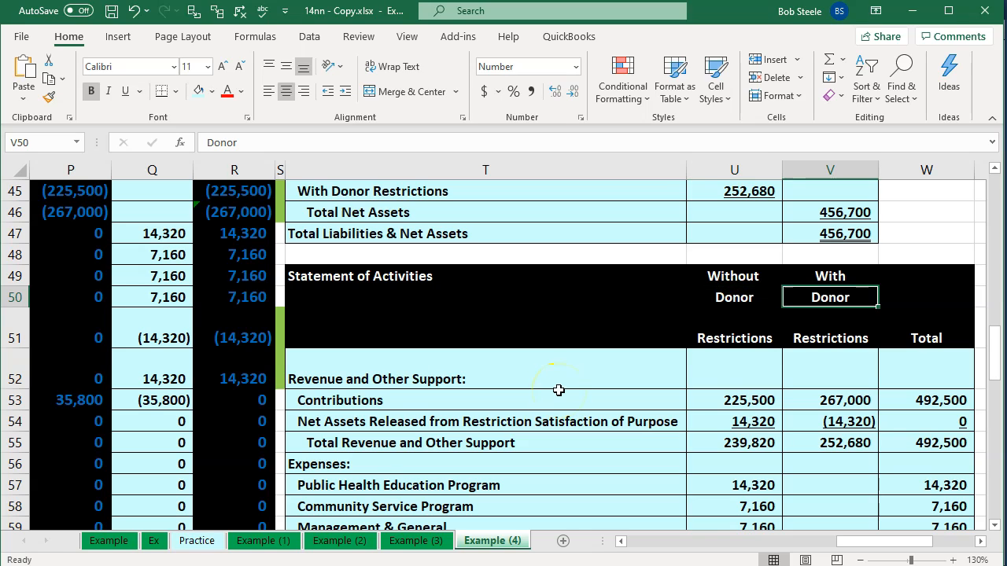
{"action": "key", "text": "Up"}
{"action": "key", "text": "Down"}
{"action": "key", "text": "Down"}
{"action": "key", "text": "Down"}
{"action": "key", "text": "Up"}
{"action": "key", "text": "Up"}
{"action": "key", "text": "Up"}
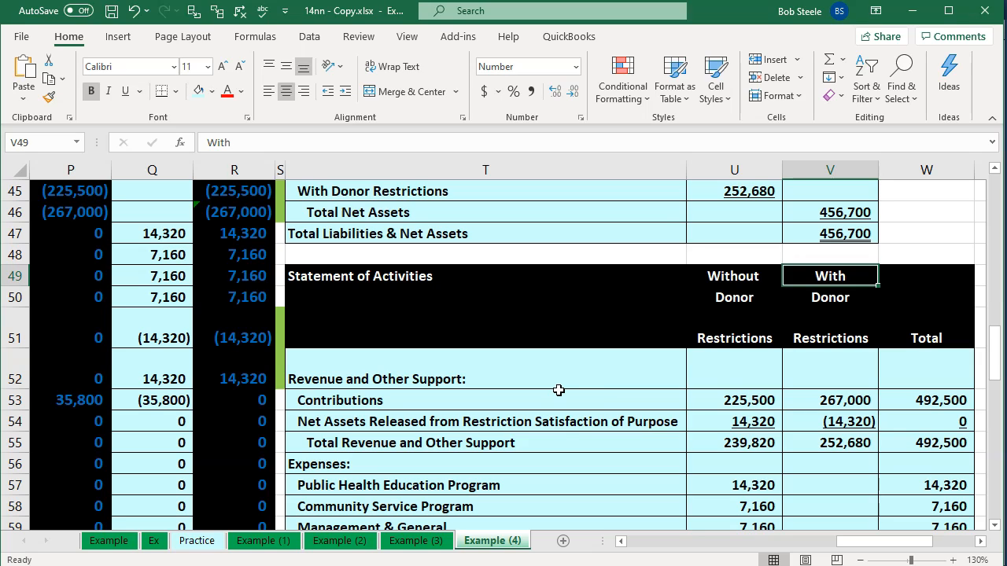
Return from the Statement of Activities to journal entry 2c and review its Contributions-With Donor Restrictions line
{"action": "left_click", "coordinate": [570, 435]}
{"action": "key", "text": "Left"}
{"action": "key", "text": "Left"}
{"action": "key", "text": "Left"}
{"action": "key", "text": "Left"}
{"action": "key", "text": "Left"}
{"action": "key", "text": "Left"}
{"action": "key", "text": "Left"}
{"action": "key", "text": "Left"}
{"action": "key", "text": "Left"}
{"action": "key", "text": "Left"}
{"action": "key", "text": "Left"}
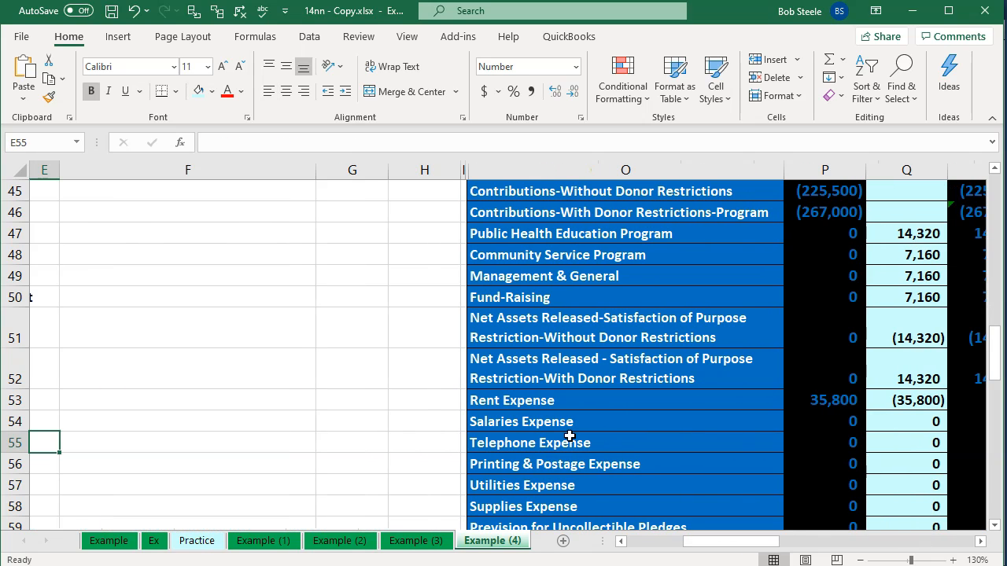
{"action": "scroll", "coordinate": [294, 412], "scroll_direction": "up", "scroll_amount": 10}
{"action": "scroll", "coordinate": [294, 412], "scroll_direction": "up", "scroll_amount": 4}
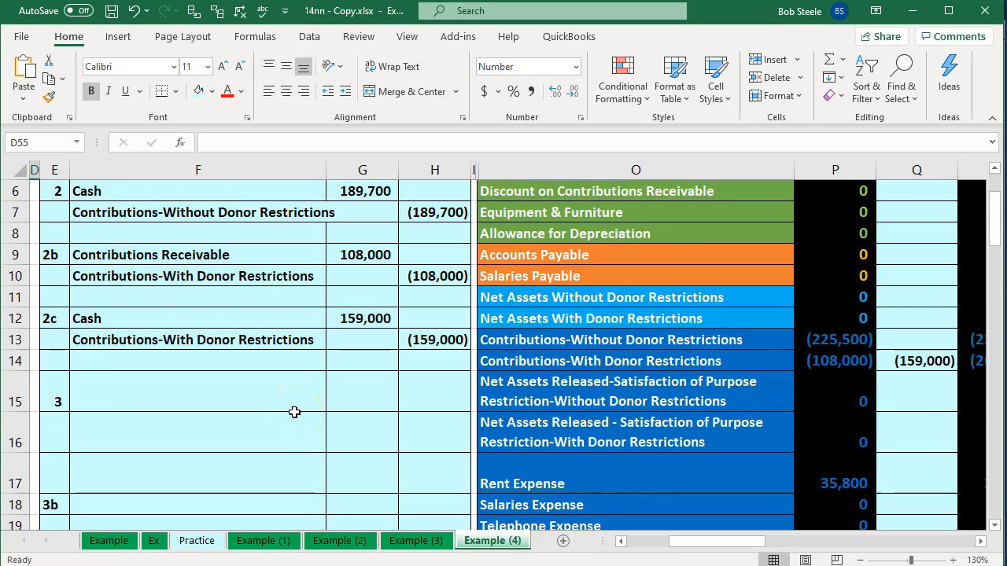
{"action": "left_click", "coordinate": [219, 405]}
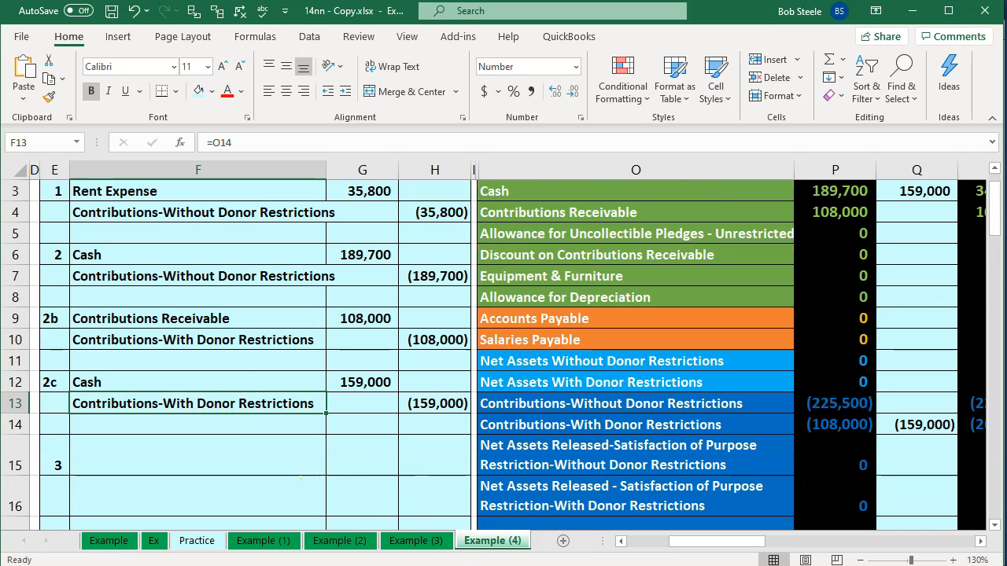
Switch to QuickBooks and start a sales receipt for Government 1, quick-adding it as a new customer
{"action": "key", "text": "alt+Tab"}
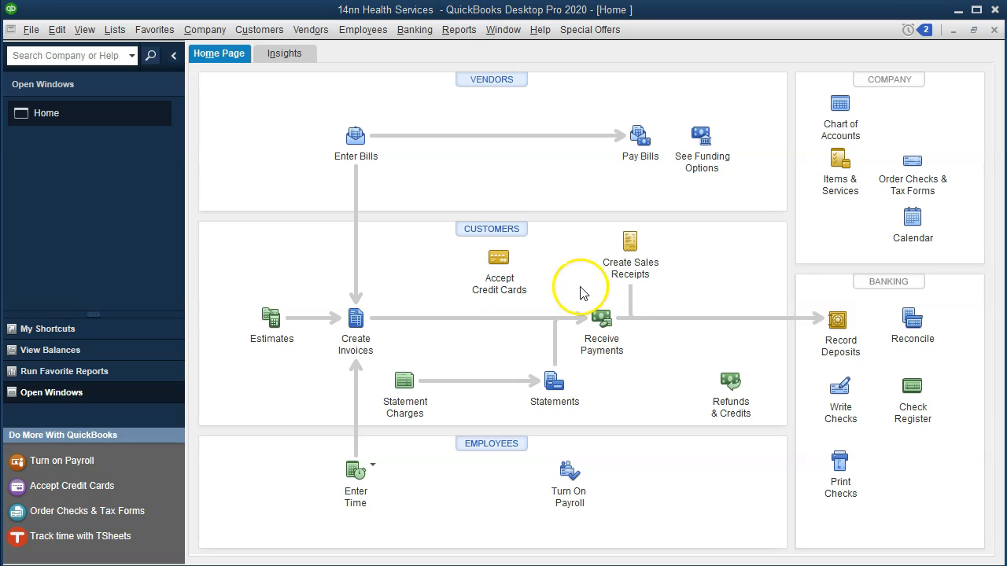
{"action": "left_click", "coordinate": [620, 263]}
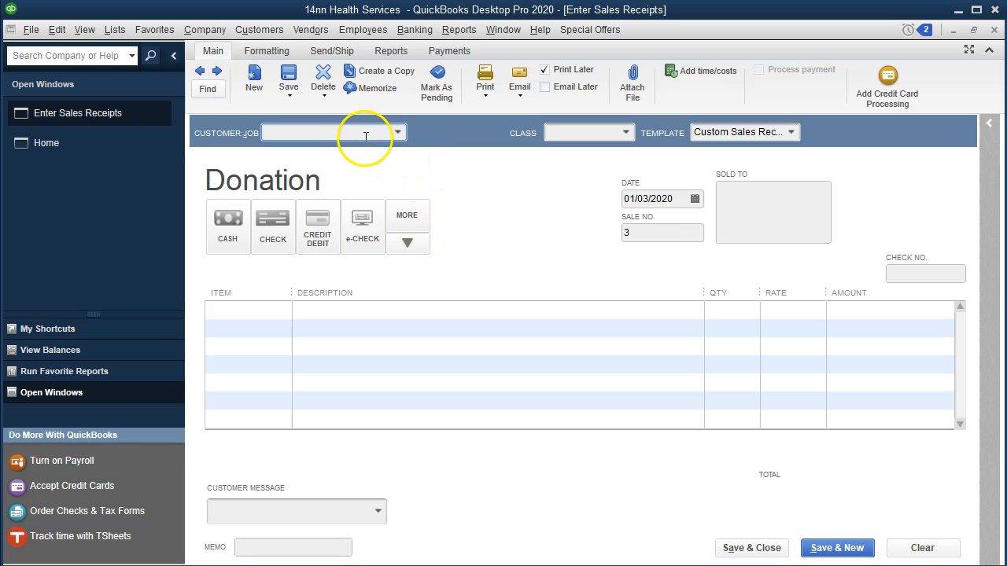
{"action": "type", "text": "Gover"}
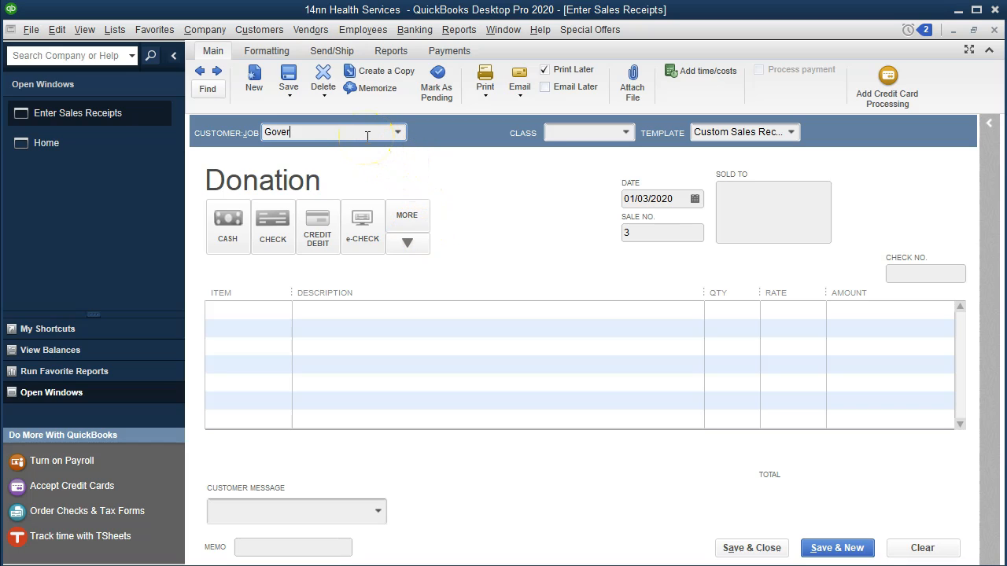
{"action": "type", "text": "nment 1"}
{"action": "key", "text": "Tab"}
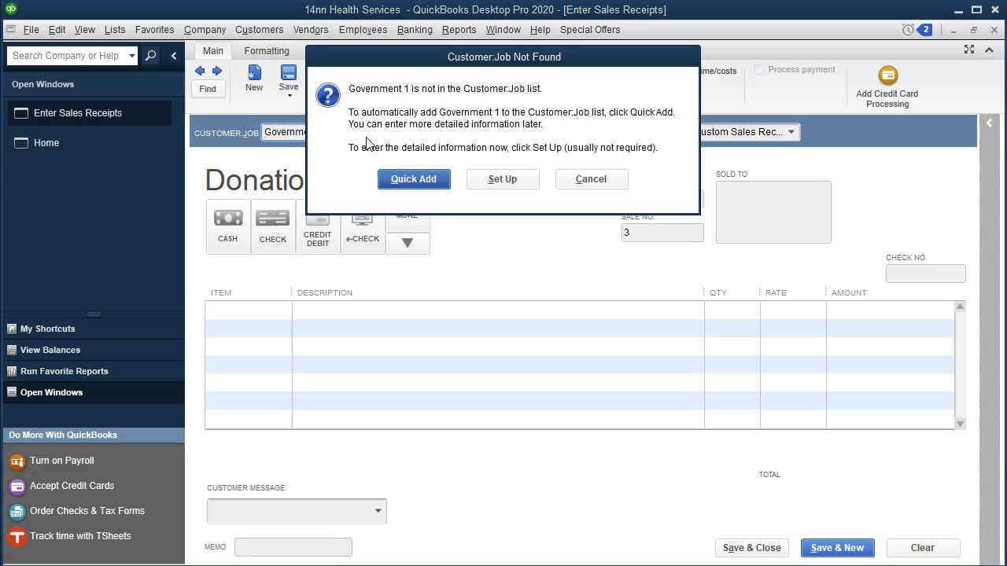
{"action": "left_click", "coordinate": [381, 182]}
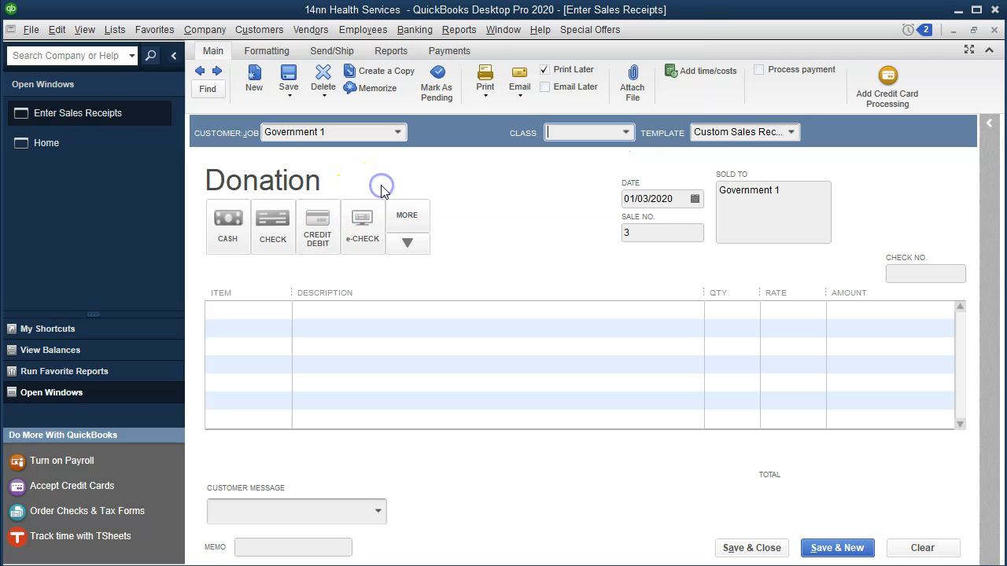
Assign the donation receipt to the Restricted class and date it 01/04/2020
{"action": "left_click", "coordinate": [626, 134]}
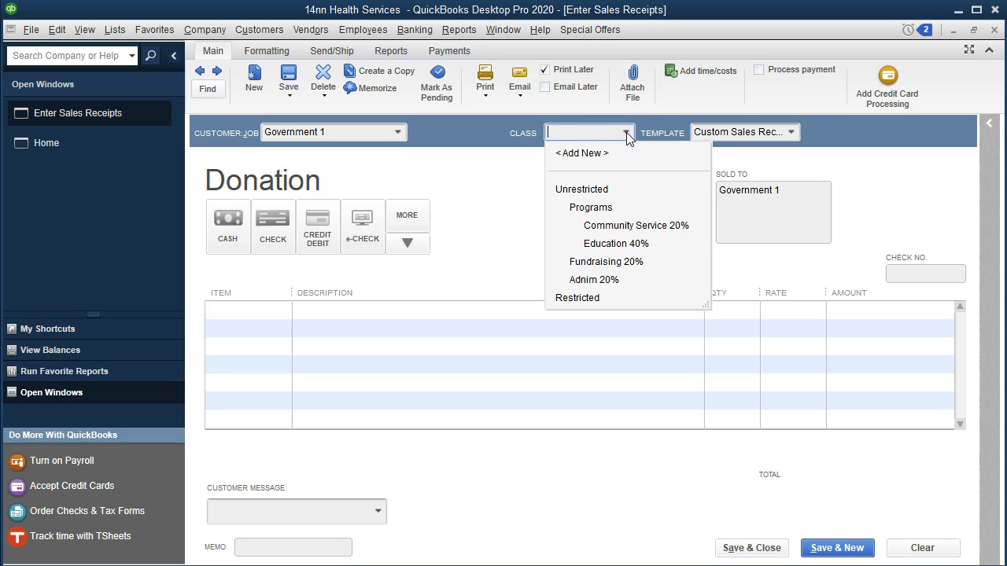
{"action": "left_click", "coordinate": [600, 303]}
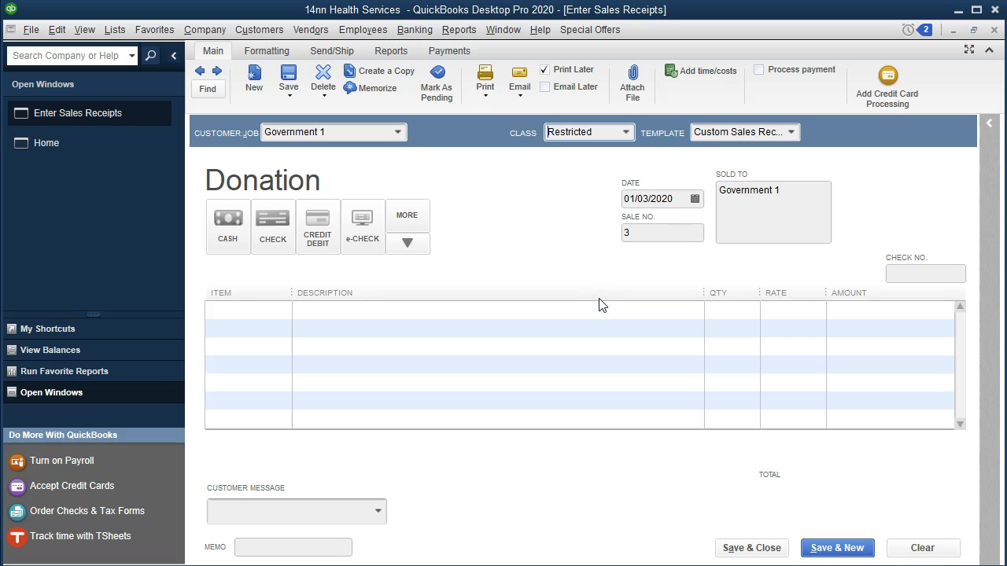
{"action": "key", "text": "Tab"}
{"action": "key", "text": "Tab"}
{"action": "key", "text": "Tab"}
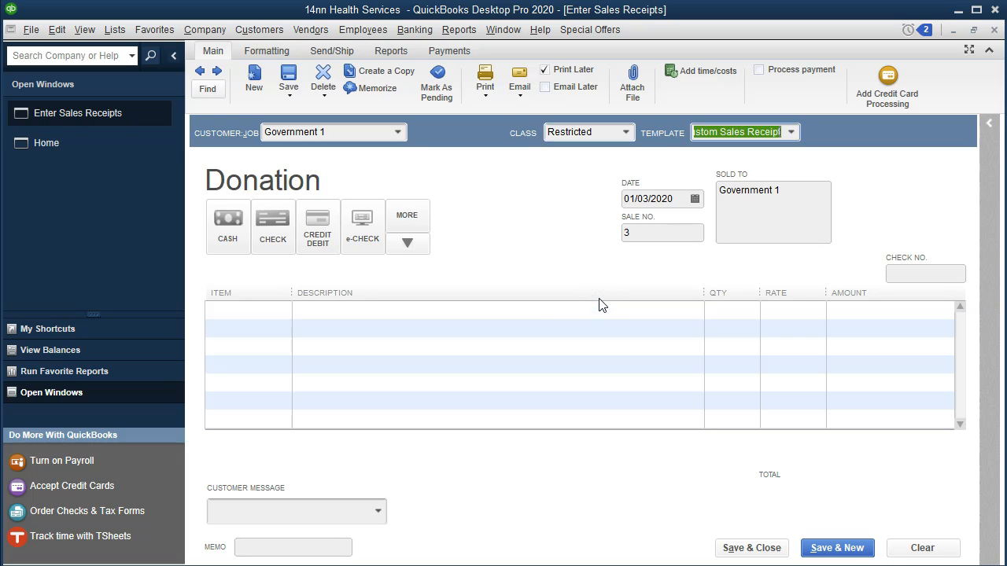
{"action": "key", "text": "Tab"}
{"action": "key", "text": "Tab"}
{"action": "key", "text": "Tab"}
{"action": "key", "text": "Tab"}
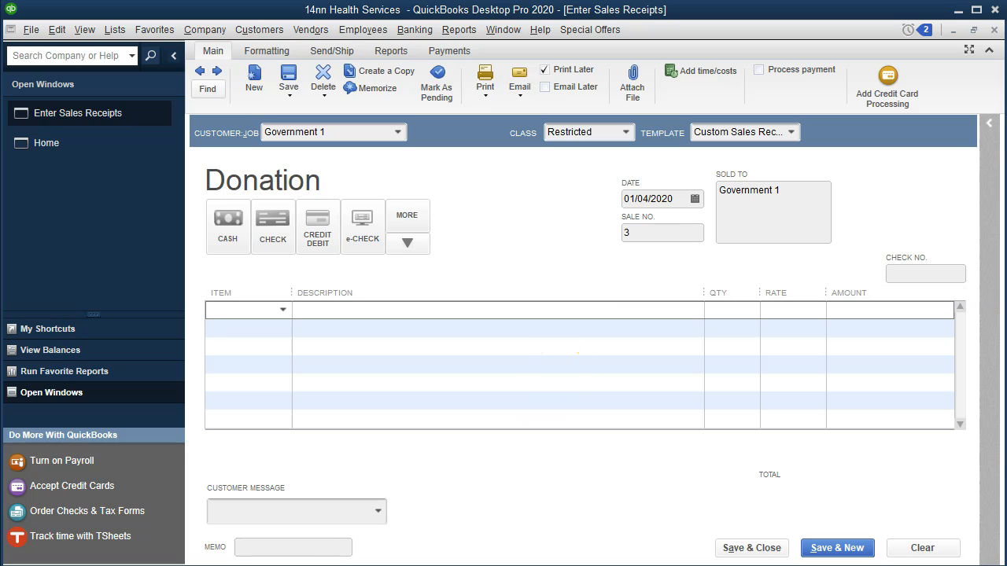
Add a new service item named Gov Grant from the receipt's first line, with the description Government Grant
{"action": "left_click", "coordinate": [236, 309]}
{"action": "type", "text": "G"}
{"action": "type", "text": "Go"}
{"action": "left_click", "coordinate": [393, 376]}
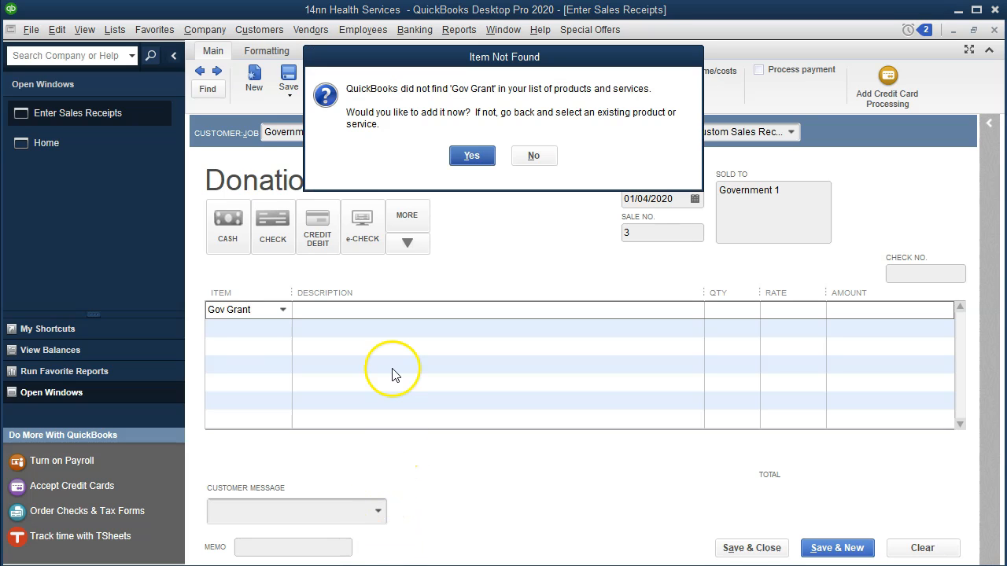
{"action": "left_click", "coordinate": [471, 157]}
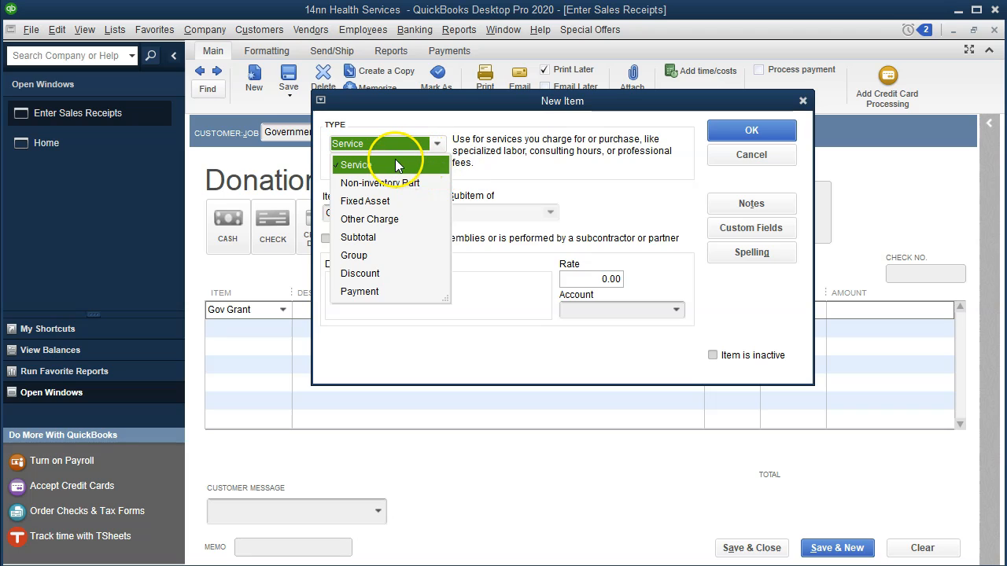
{"action": "left_click", "coordinate": [395, 163]}
{"action": "left_click", "coordinate": [378, 278]}
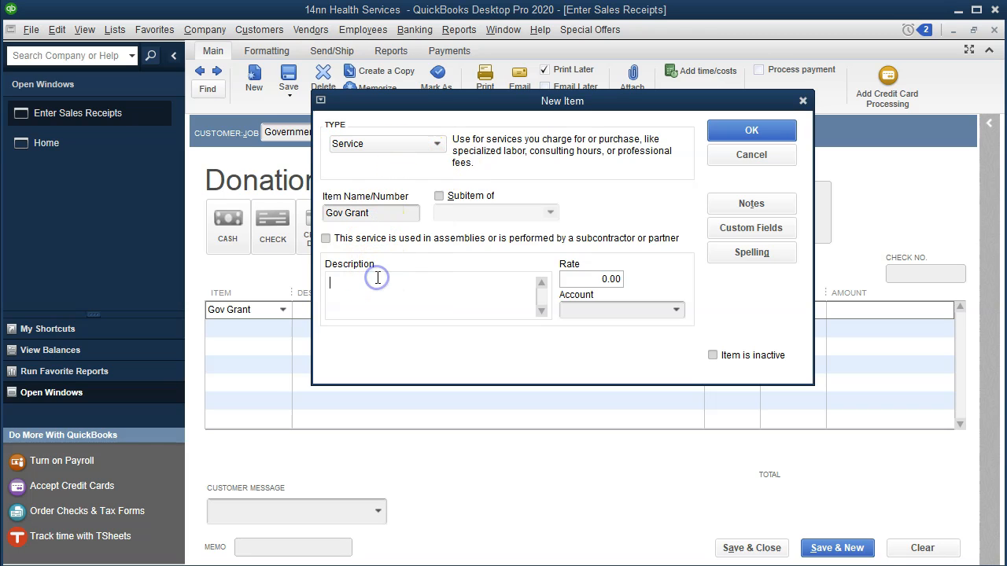
{"action": "type", "text": "Governmen"}
{"action": "key", "text": "Tab"}
{"action": "key", "text": "Tab"}
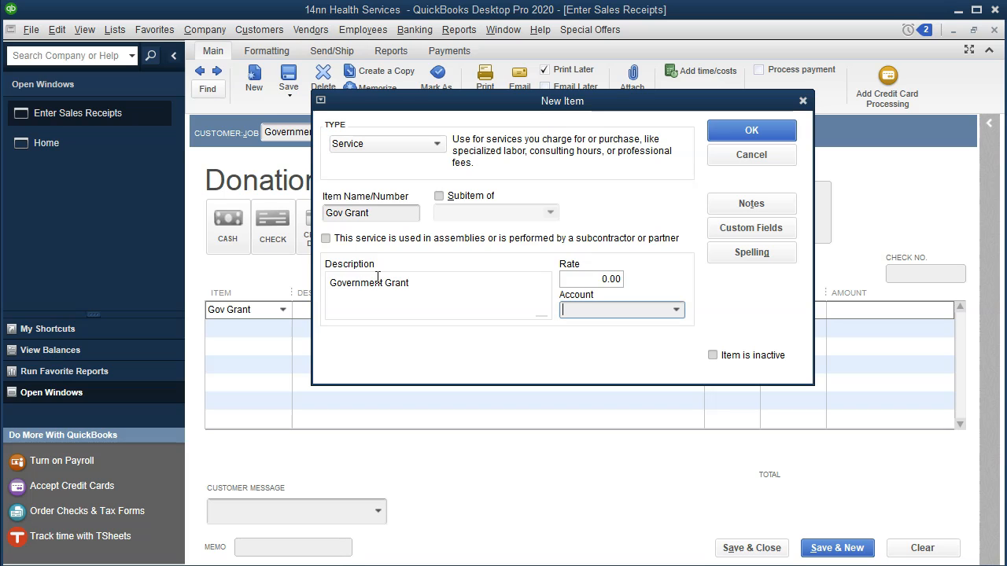
Create the income account Government Grants-Restricted for the Gov Grant item and save the item
{"action": "left_click", "coordinate": [676, 310]}
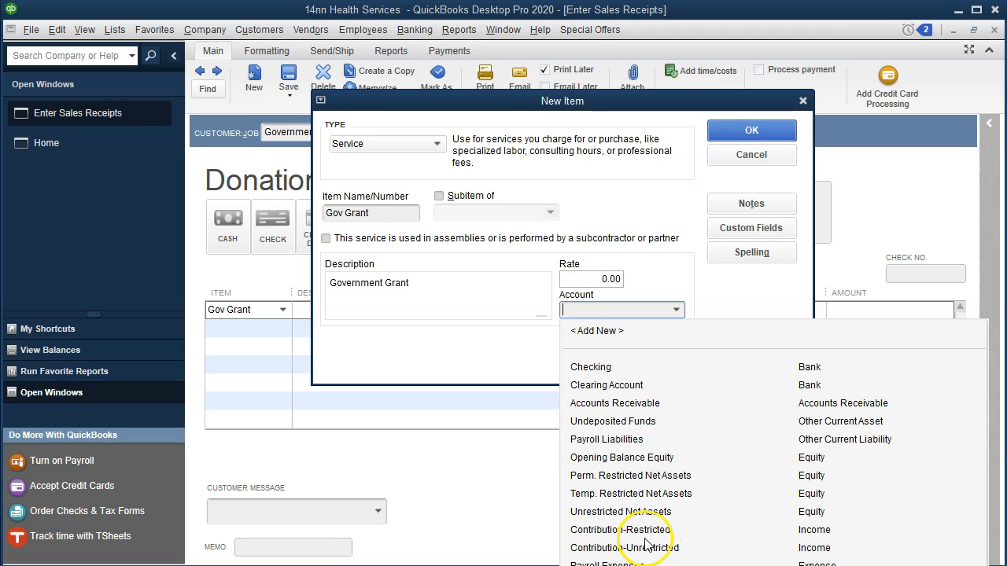
{"action": "left_click", "coordinate": [602, 315]}
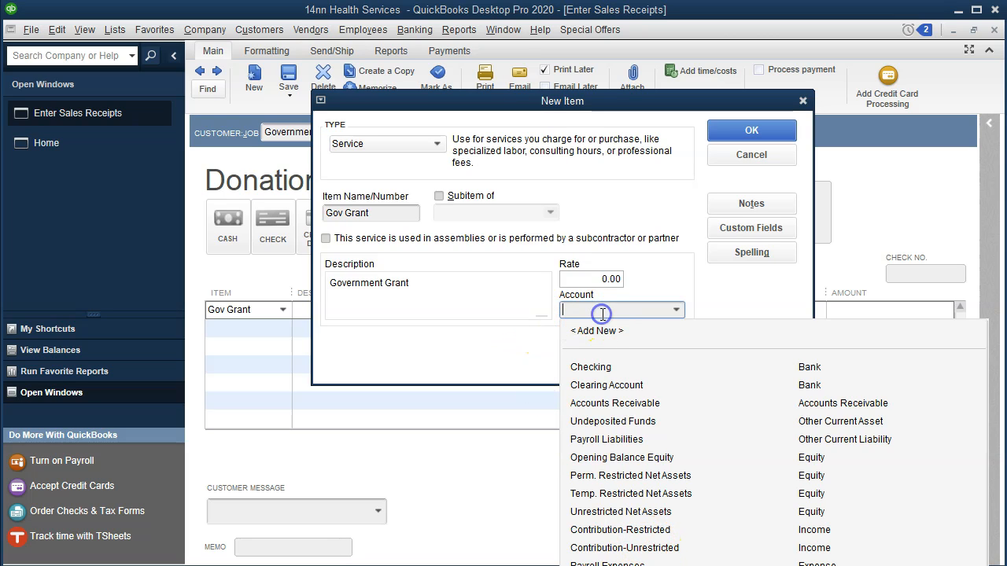
{"action": "type", "text": "Government Gra"}
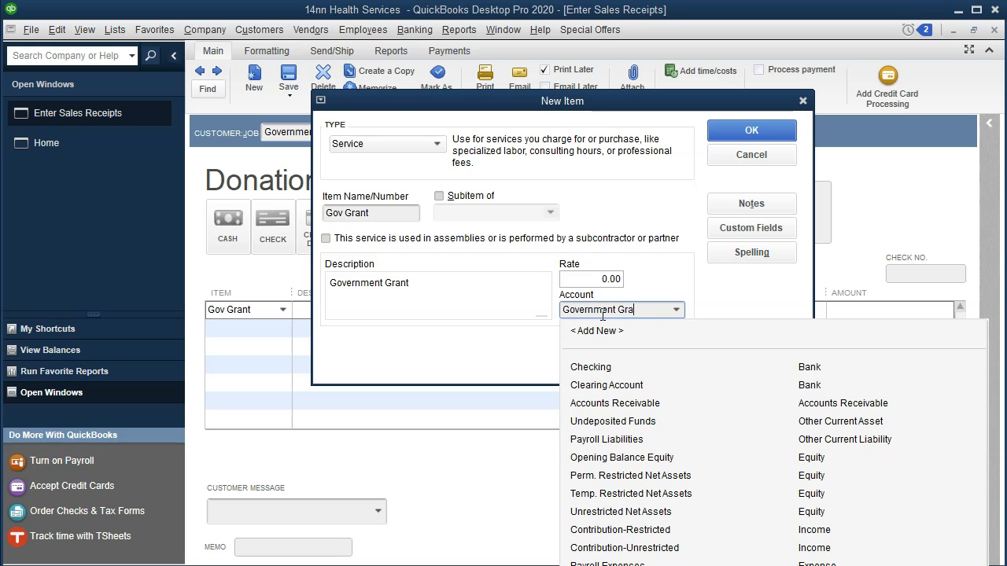
{"action": "type", "text": "nts-Restricted"}
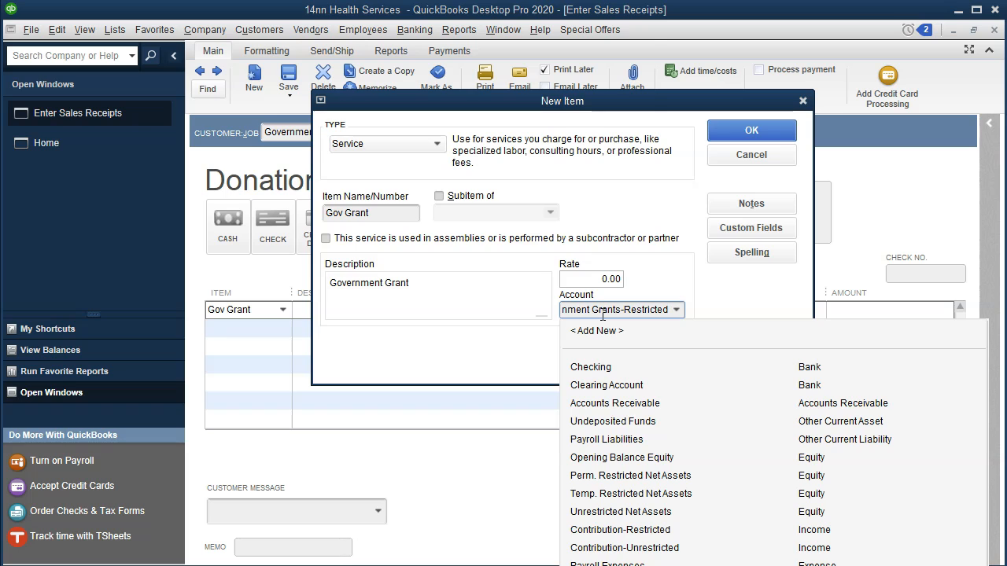
{"action": "key", "text": "Tab"}
{"action": "left_click", "coordinate": [465, 119]}
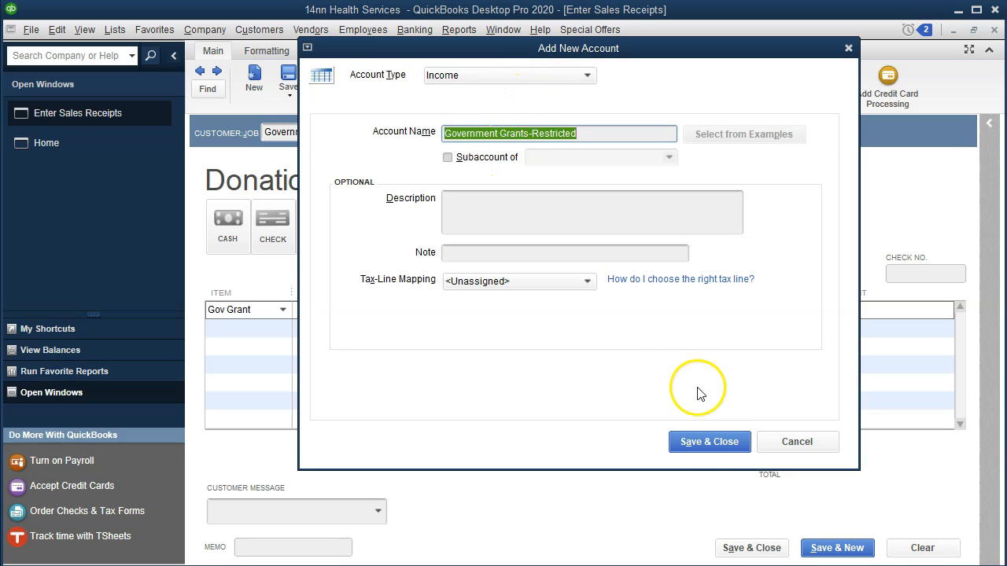
{"action": "left_click", "coordinate": [710, 442]}
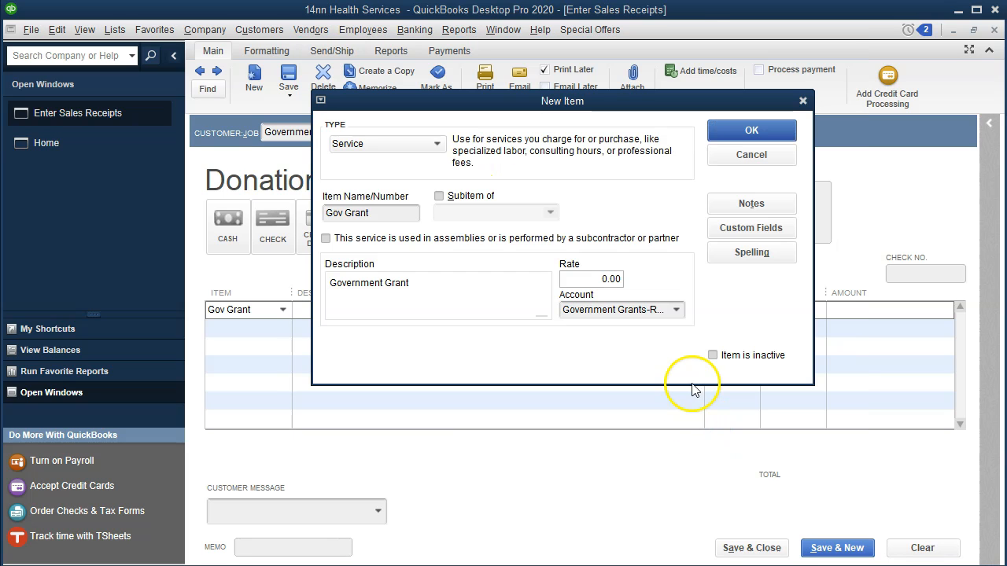
{"action": "left_click", "coordinate": [751, 138]}
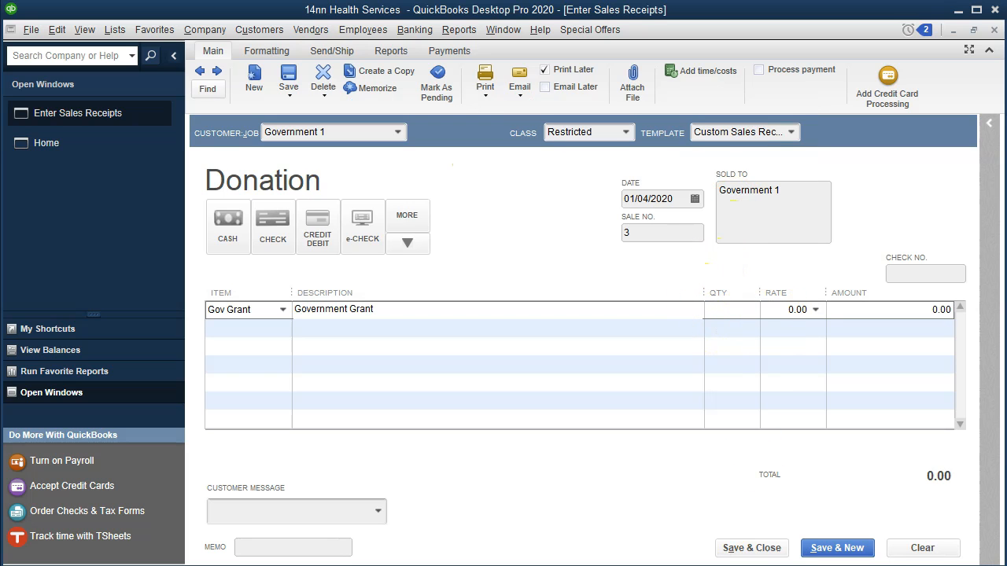
Set the Gov Grant line's rate to 159,000, then save and close the receipt, accepting its future date
{"action": "key", "text": "alt+Tab"}
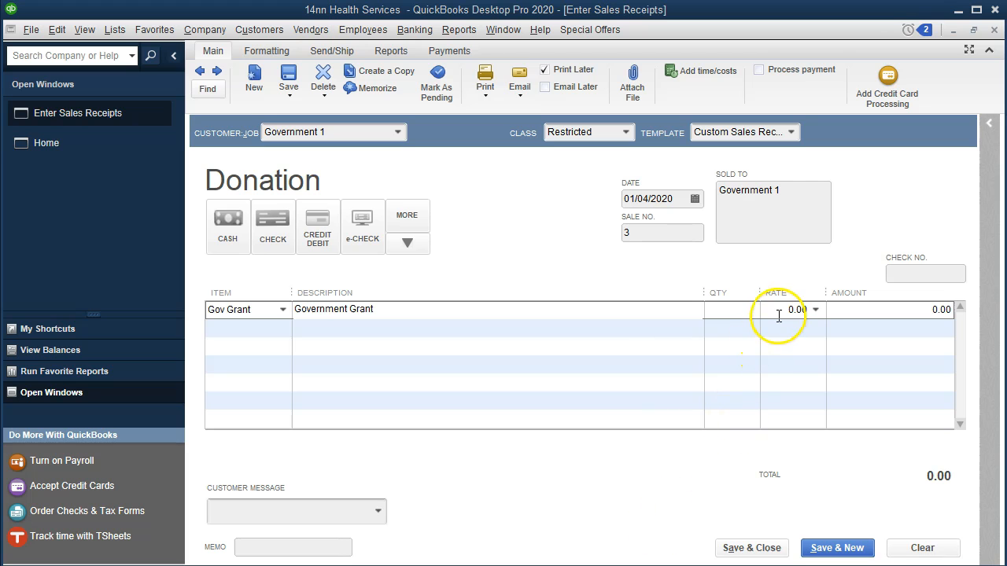
{"action": "left_click", "coordinate": [825, 315]}
{"action": "type", "text": "159000"}
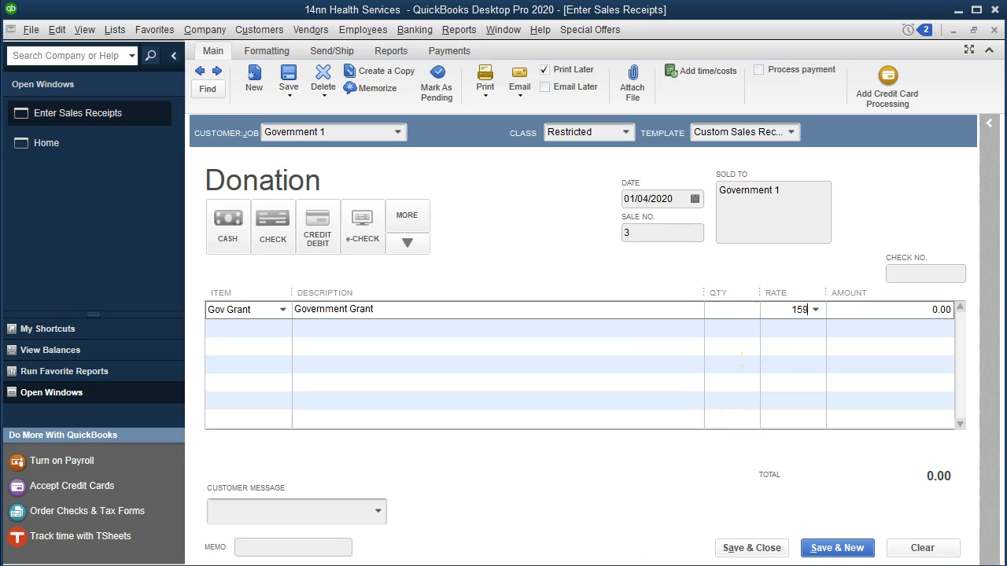
{"action": "key", "text": "Tab"}
{"action": "key", "text": "Tab"}
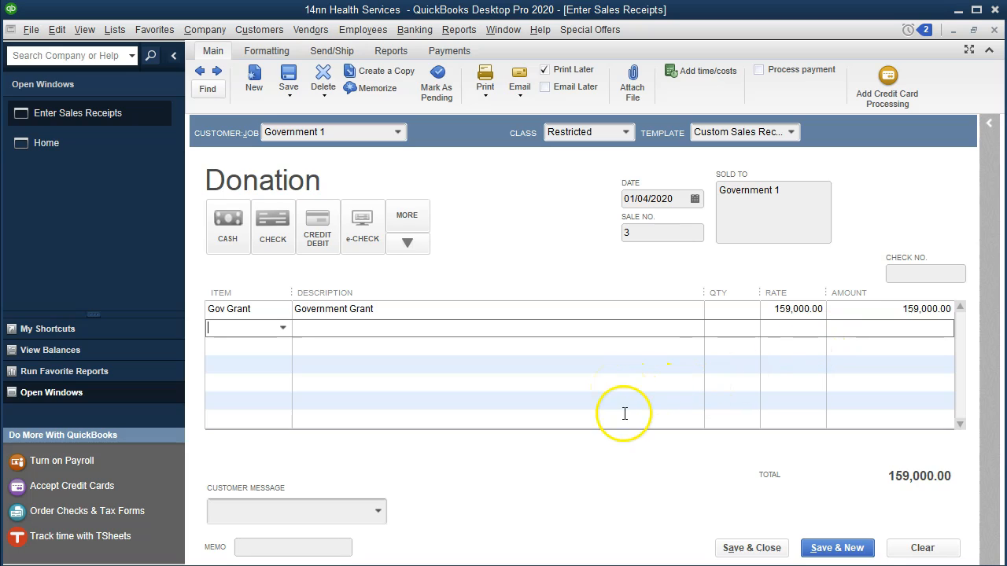
{"action": "left_click", "coordinate": [750, 548]}
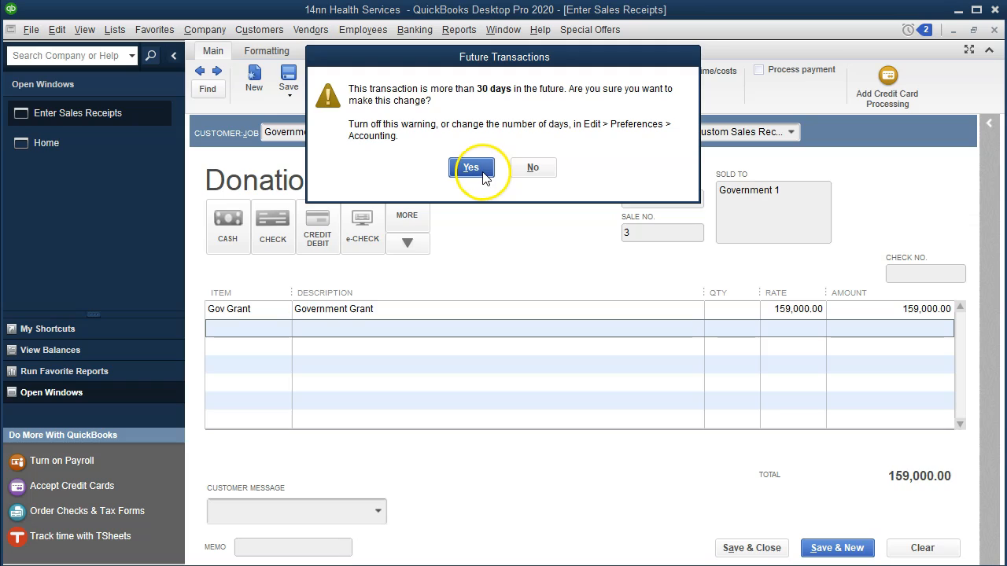
{"action": "left_click", "coordinate": [472, 168]}
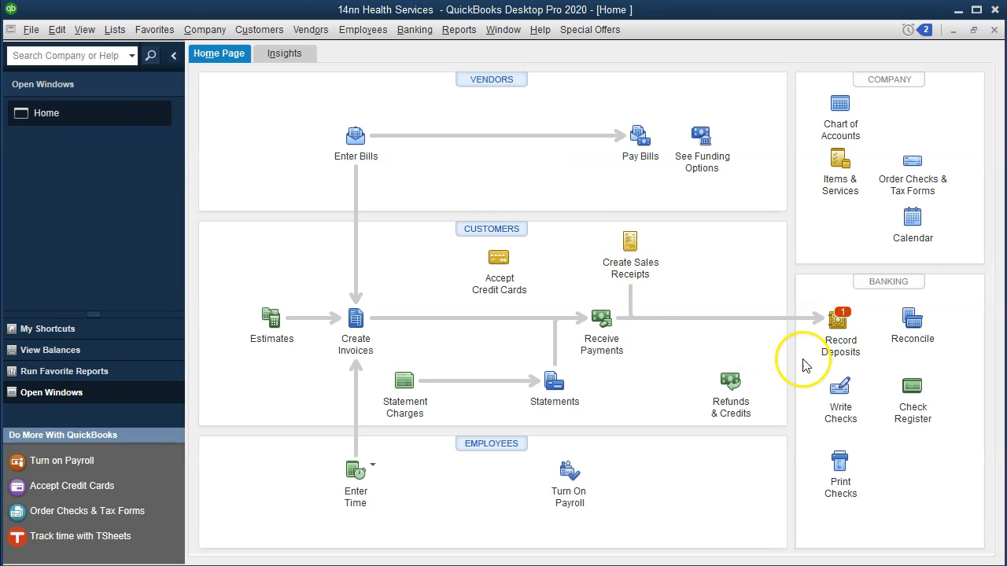
{"action": "left_click", "coordinate": [839, 342]}
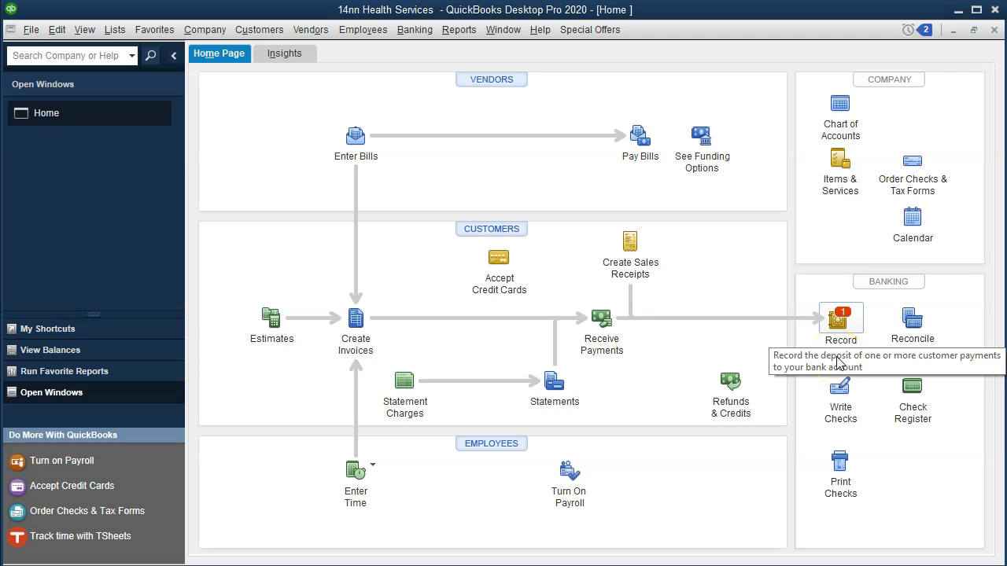
Run the Trial Balance report for 01/01/2020 through 12/31/2020
{"action": "left_click", "coordinate": [460, 30]}
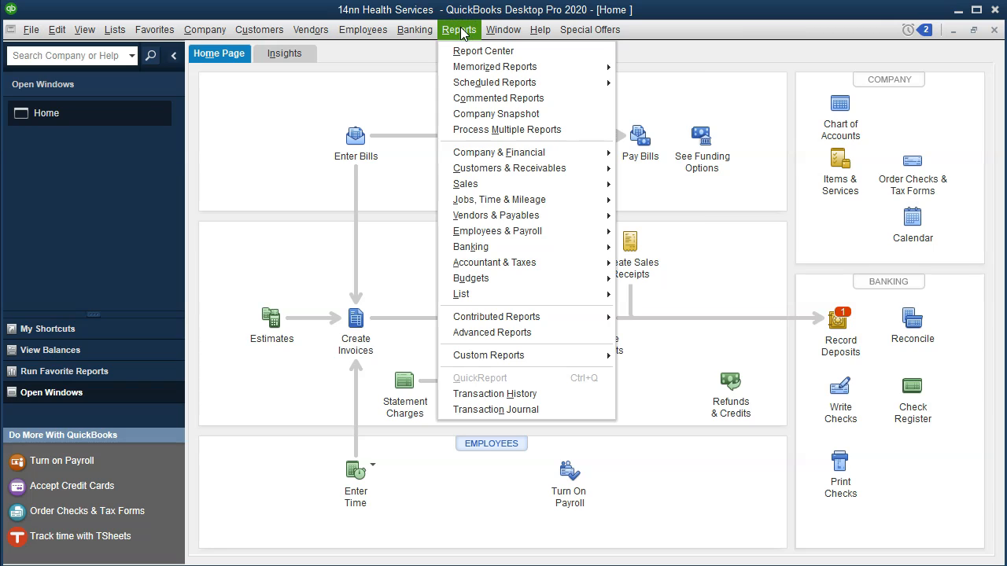
{"action": "left_click", "coordinate": [550, 263]}
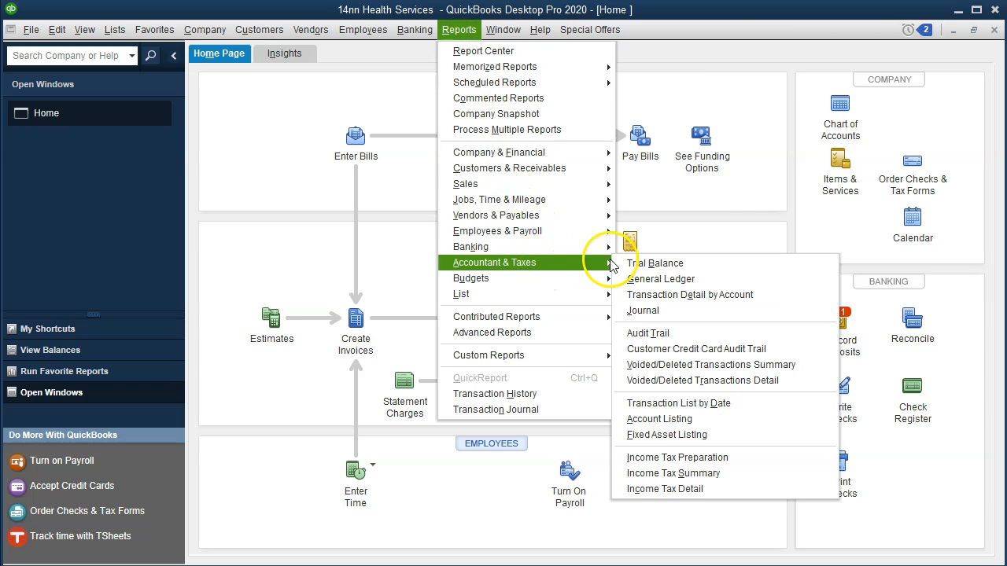
{"action": "left_click", "coordinate": [668, 263]}
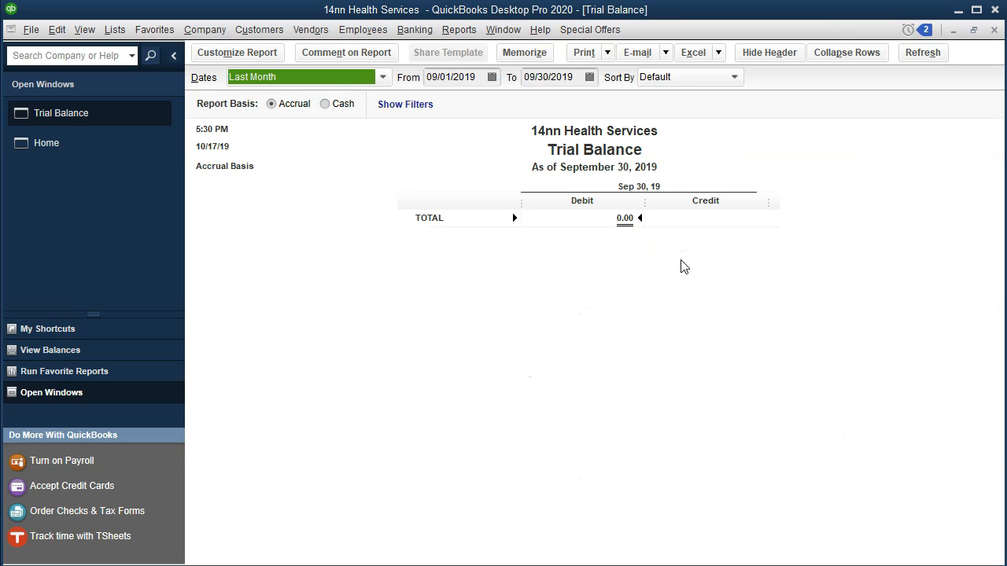
{"action": "key", "text": "Tab"}
{"action": "type", "text": "010120"}
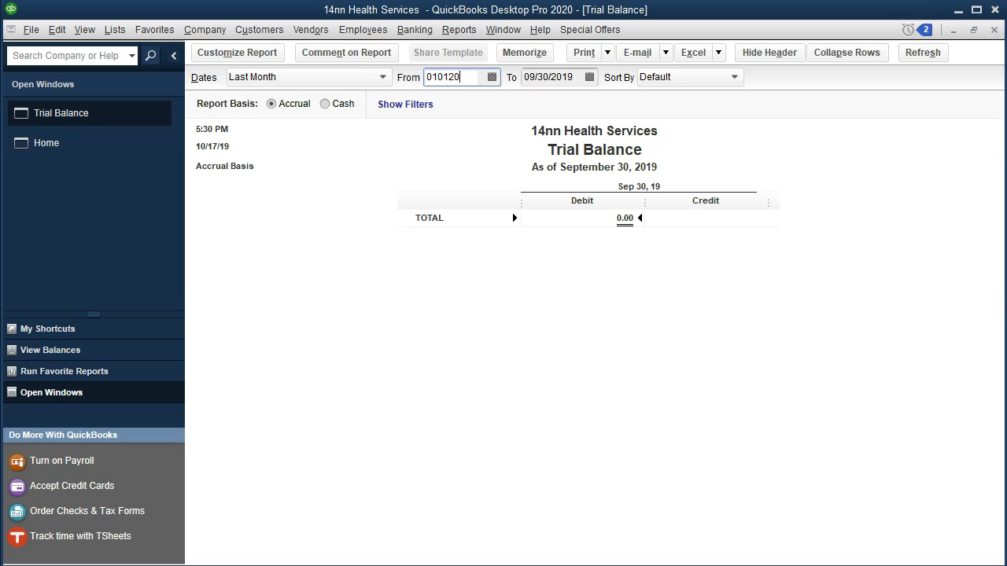
{"action": "key", "text": "Tab"}
{"action": "type", "text": "123120"}
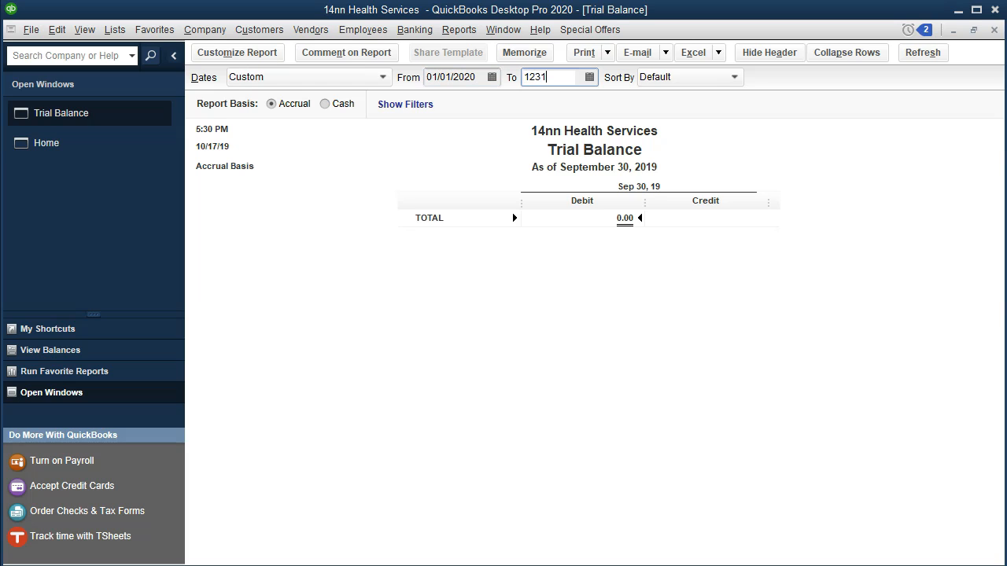
{"action": "key", "text": "Return"}
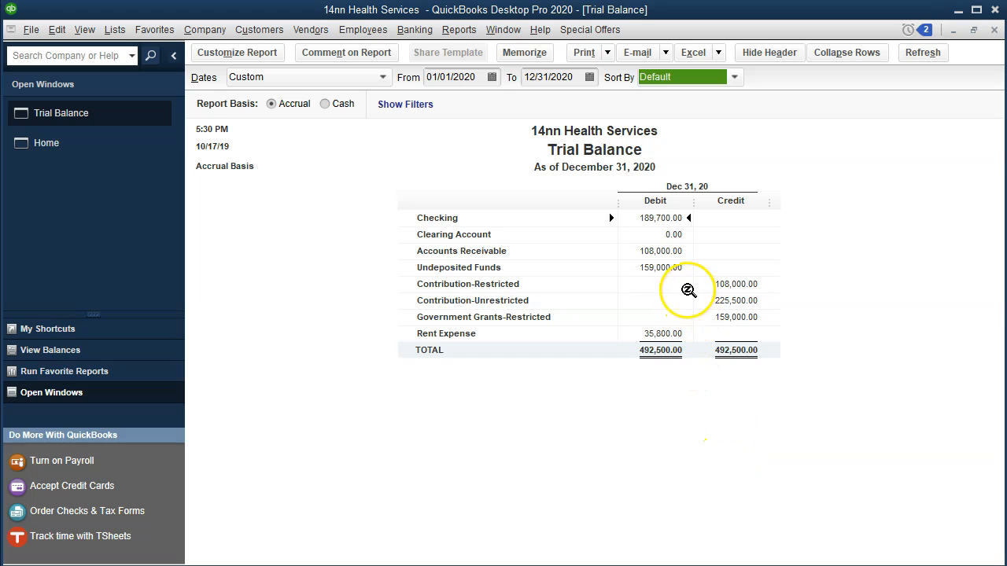
Review the Undeposited Funds, Government Grants-Restricted and Checking balances in the trial balance
{"action": "left_click", "coordinate": [660, 267]}
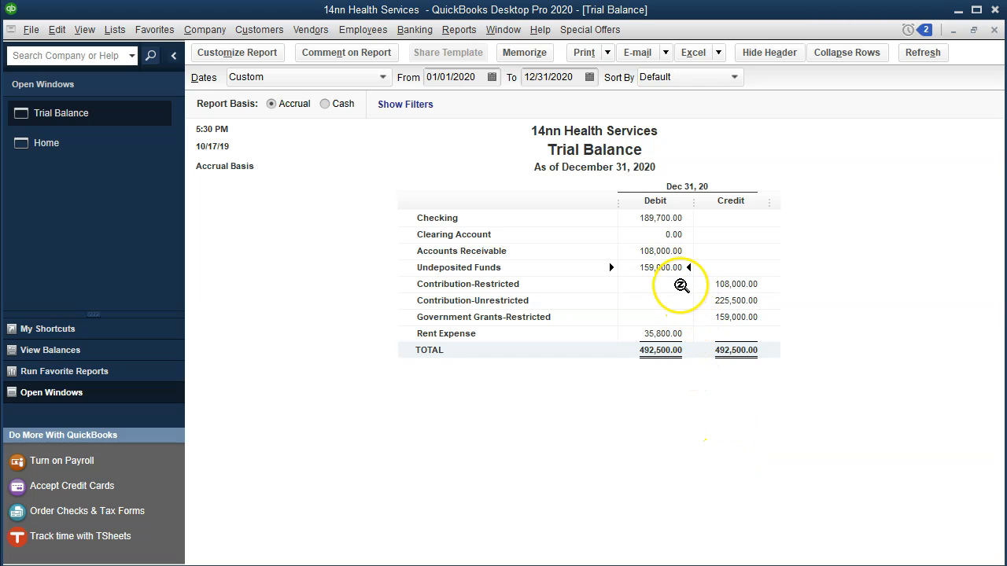
{"action": "left_click", "coordinate": [743, 330]}
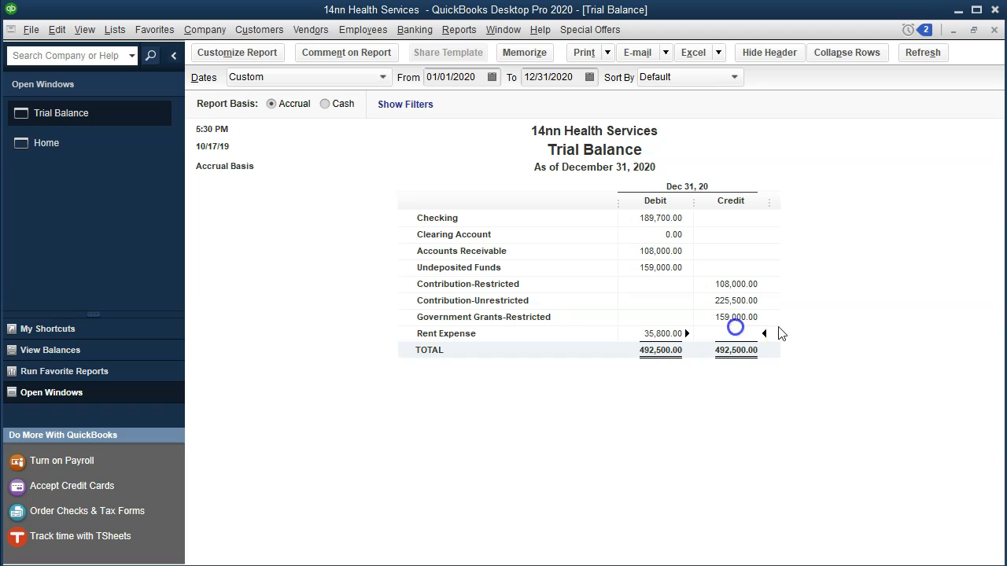
{"action": "left_click", "coordinate": [759, 314]}
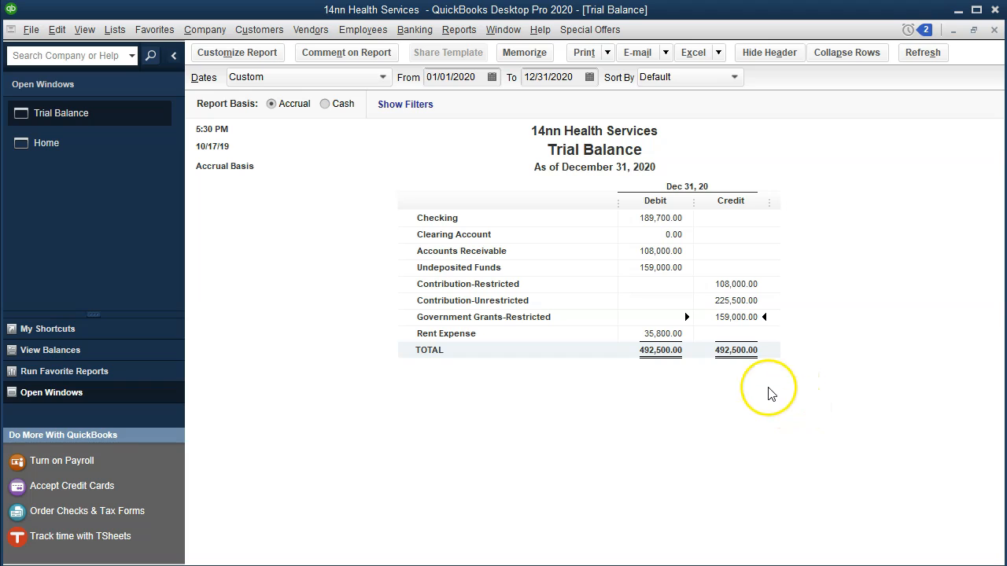
{"action": "left_click", "coordinate": [673, 268]}
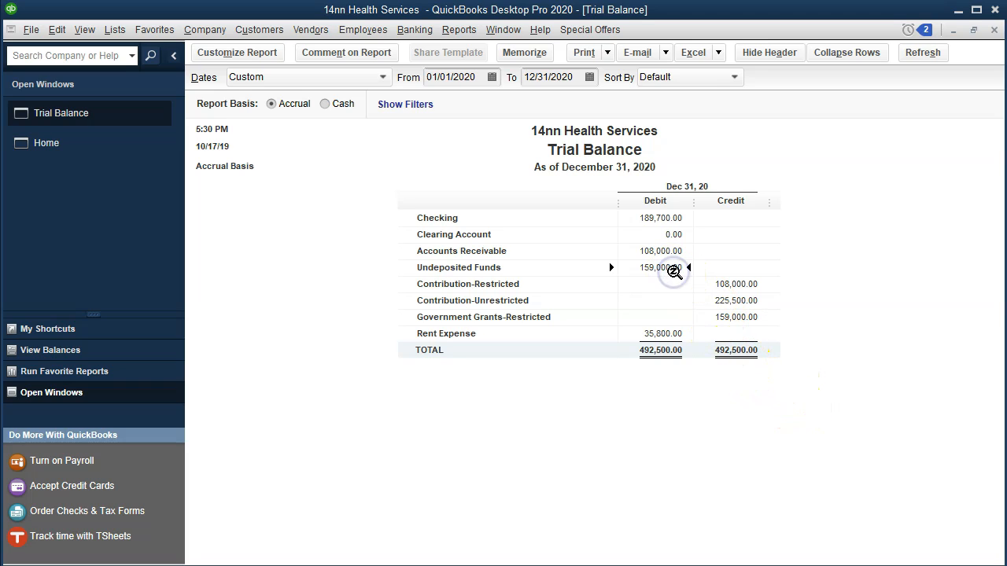
{"action": "left_click", "coordinate": [657, 218]}
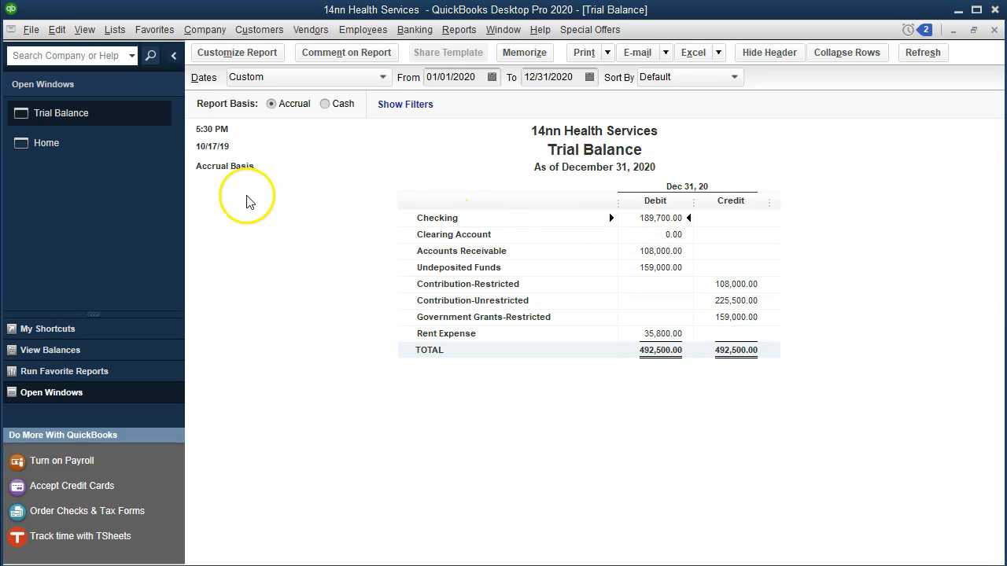
Deposit the 159,000 Government 1 sales receipt into Checking, then save and close the deposit, accepting its future date
{"action": "left_click", "coordinate": [94, 148]}
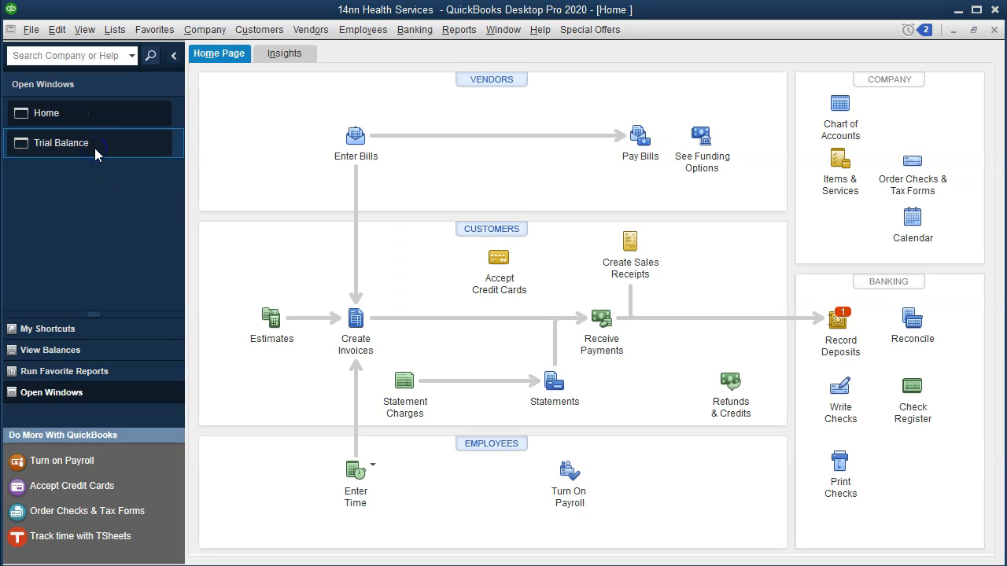
{"action": "left_click", "coordinate": [828, 336]}
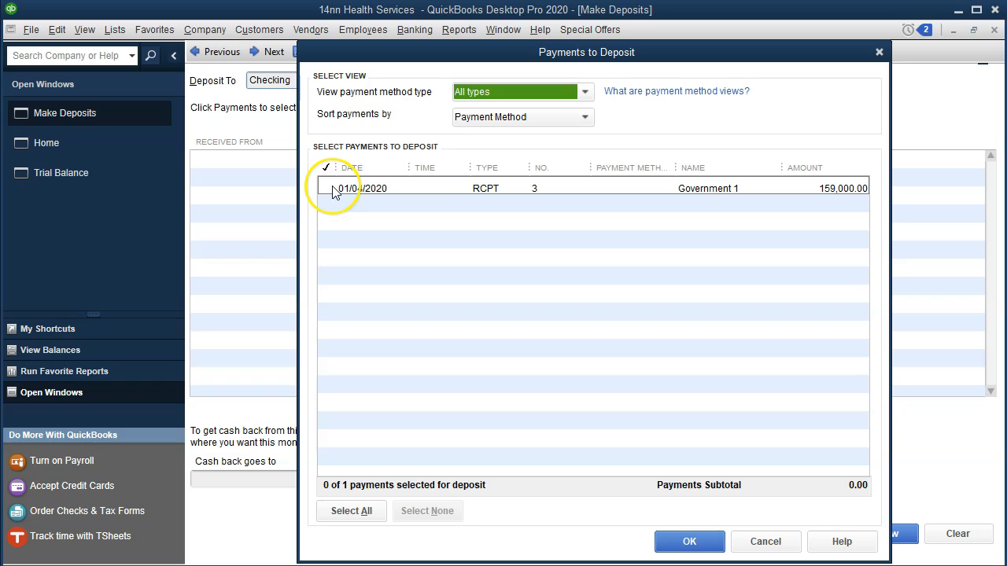
{"action": "left_click", "coordinate": [329, 188]}
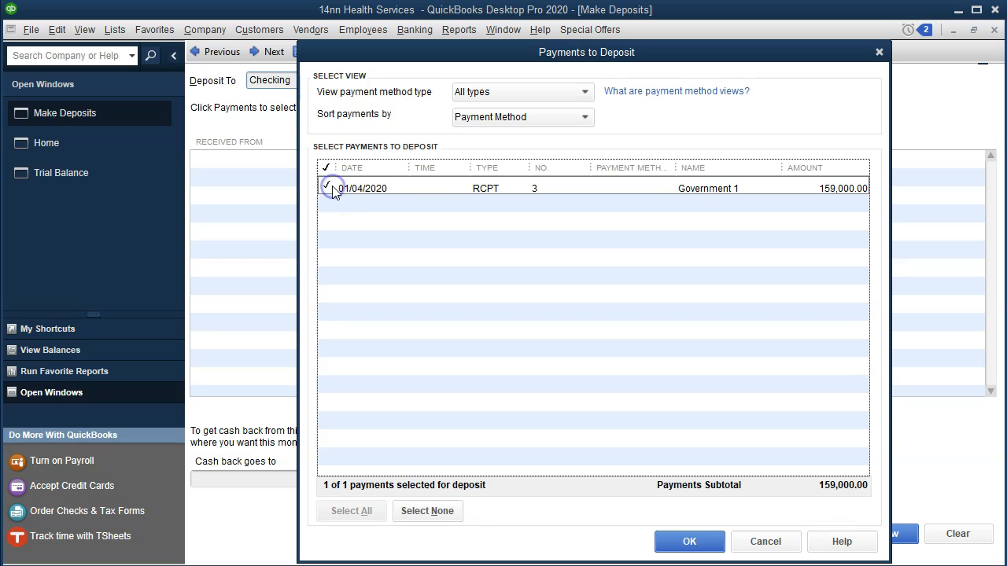
{"action": "left_click", "coordinate": [690, 541]}
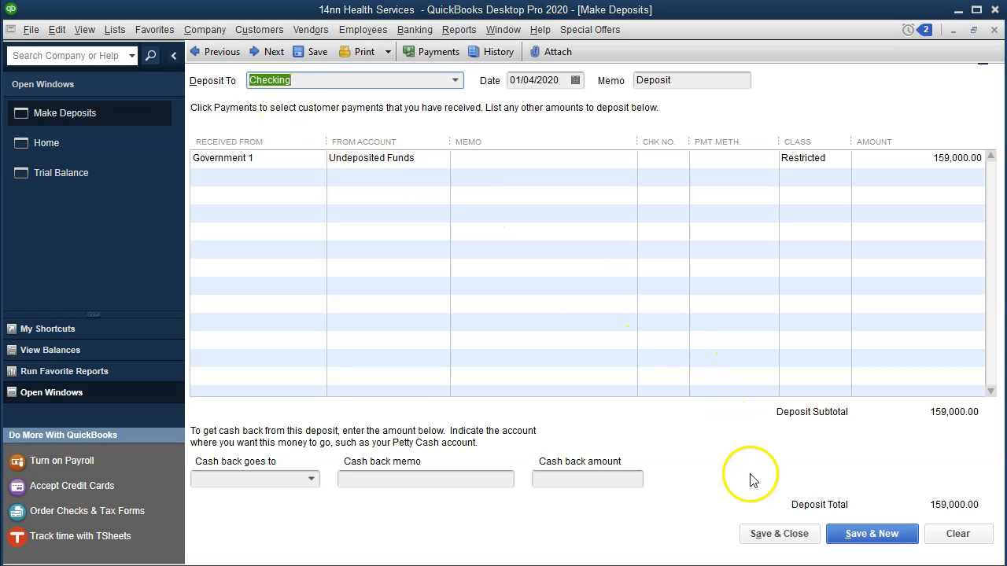
{"action": "left_click", "coordinate": [764, 532]}
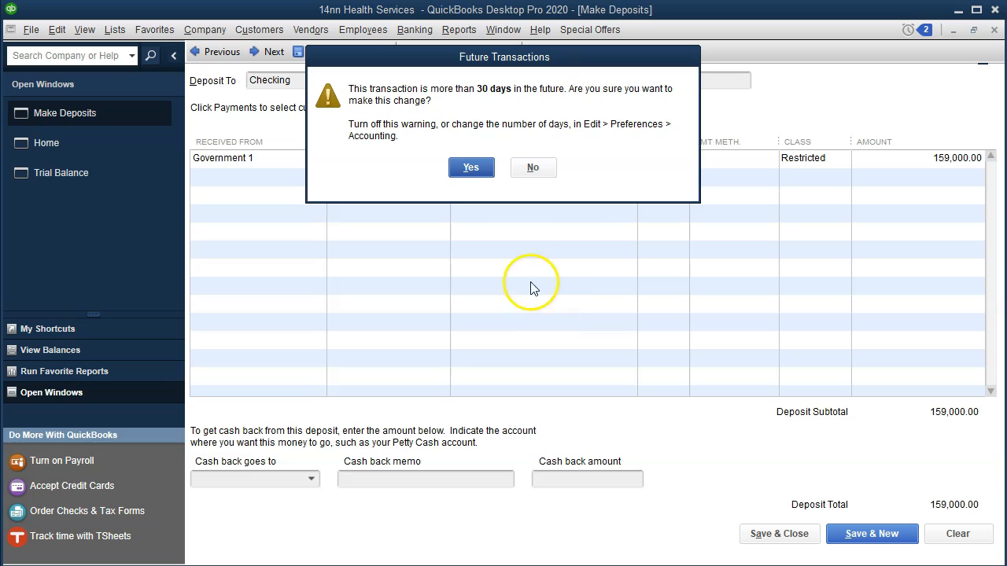
{"action": "left_click", "coordinate": [484, 172]}
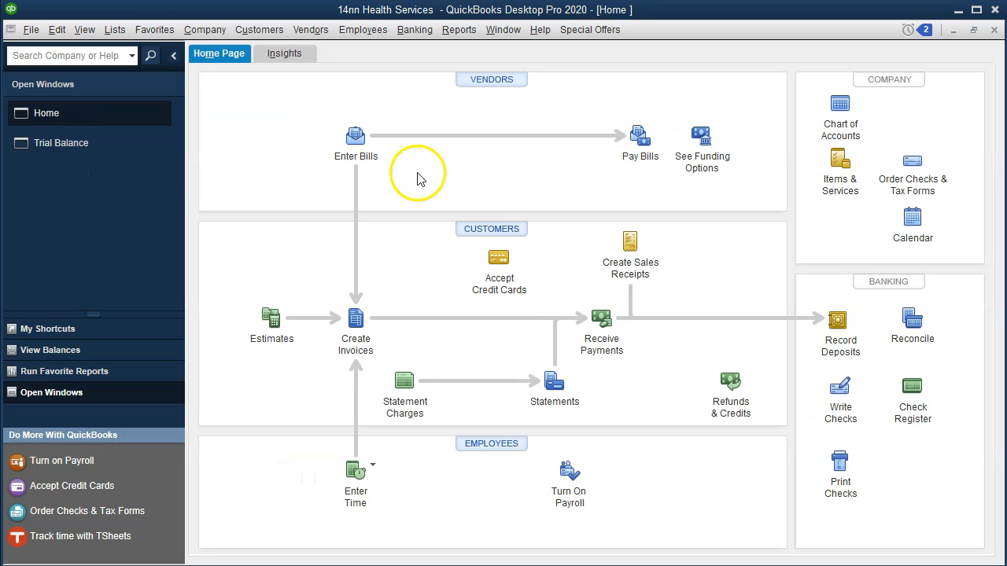
Examine the transactions behind the Checking balance in the trial balance, close the detail, and check the Government Grants-Restricted amount
{"action": "left_click", "coordinate": [112, 147]}
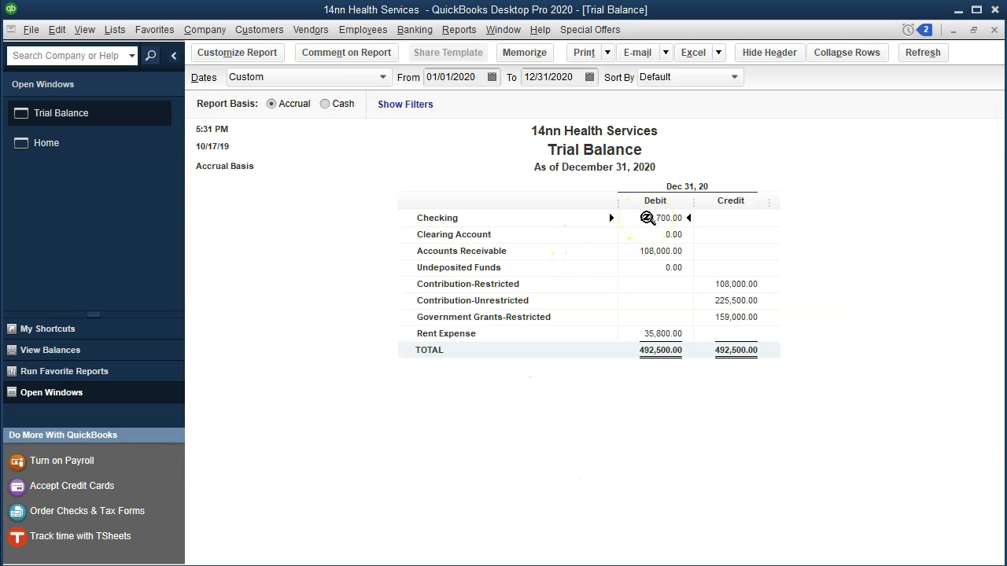
{"action": "double_click", "coordinate": [647, 218]}
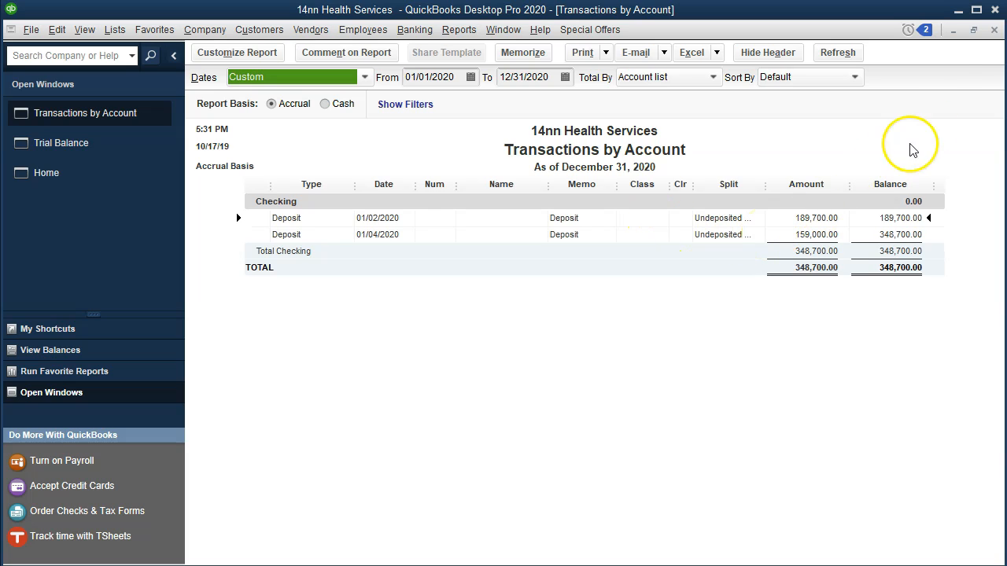
{"action": "left_click", "coordinate": [992, 30]}
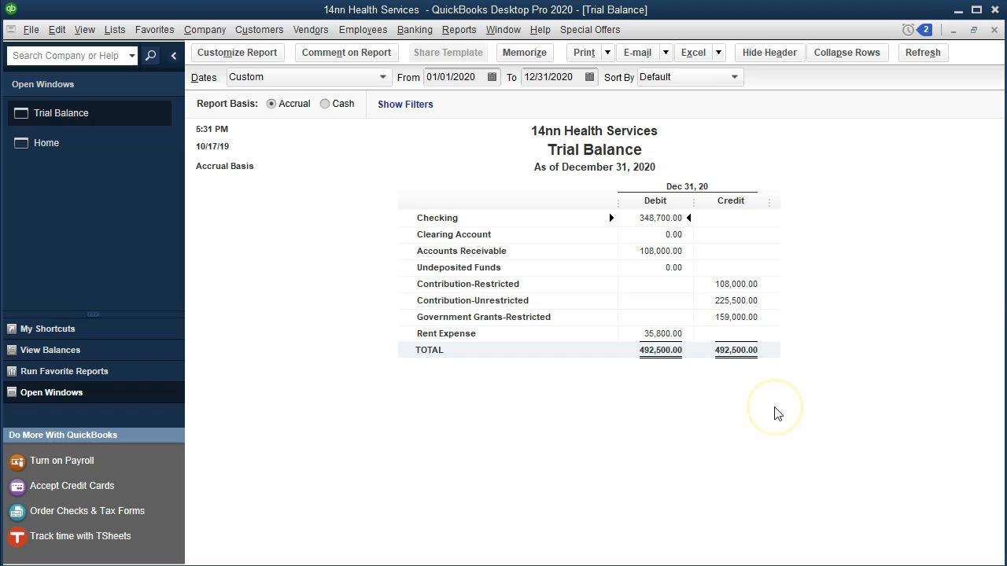
{"action": "left_click", "coordinate": [731, 317]}
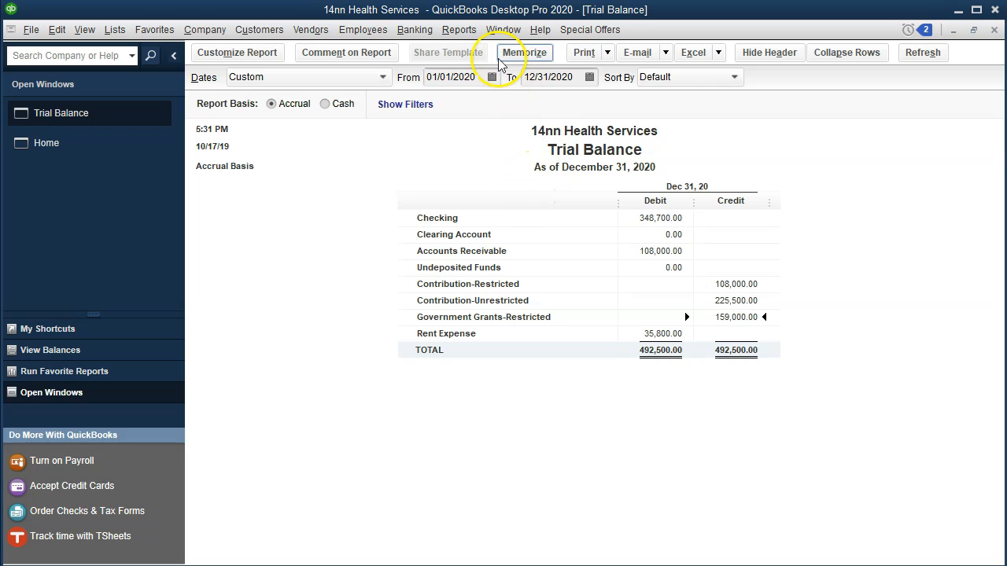
Run the Sales by Customer Detail report for 01/01/2020 through 12/31/2020
{"action": "left_click", "coordinate": [462, 38]}
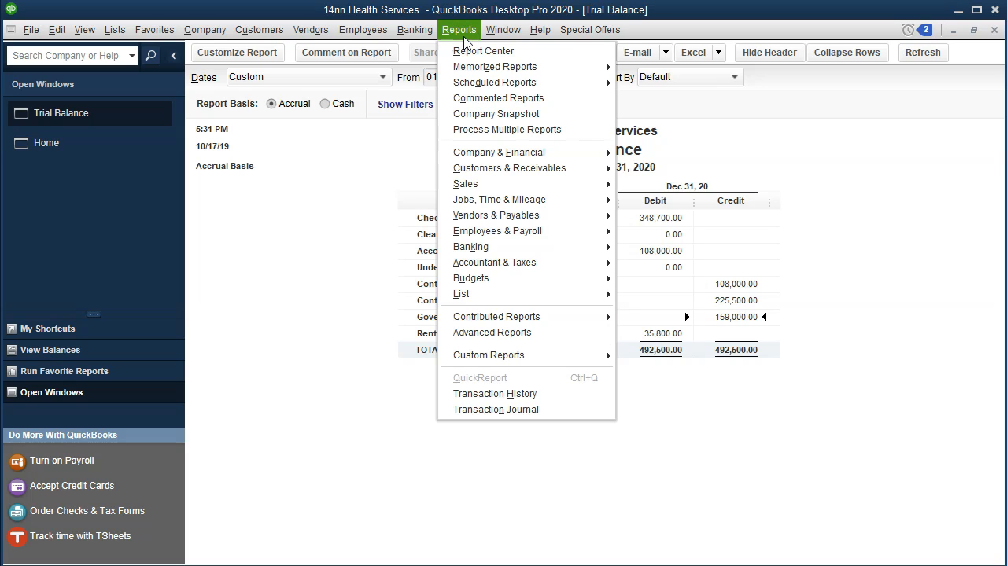
{"action": "mouse_move", "coordinate": [511, 187]}
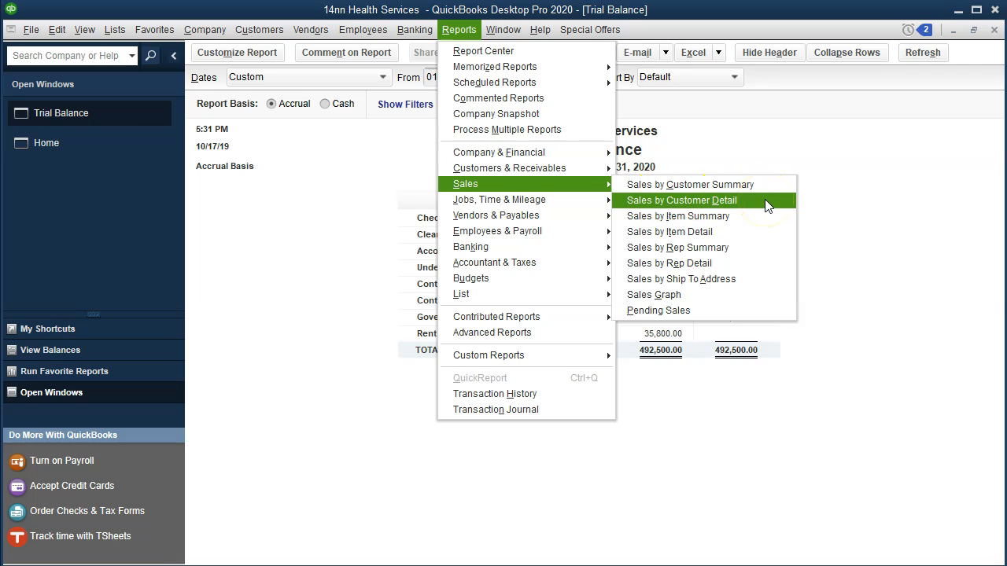
{"action": "left_click", "coordinate": [765, 199]}
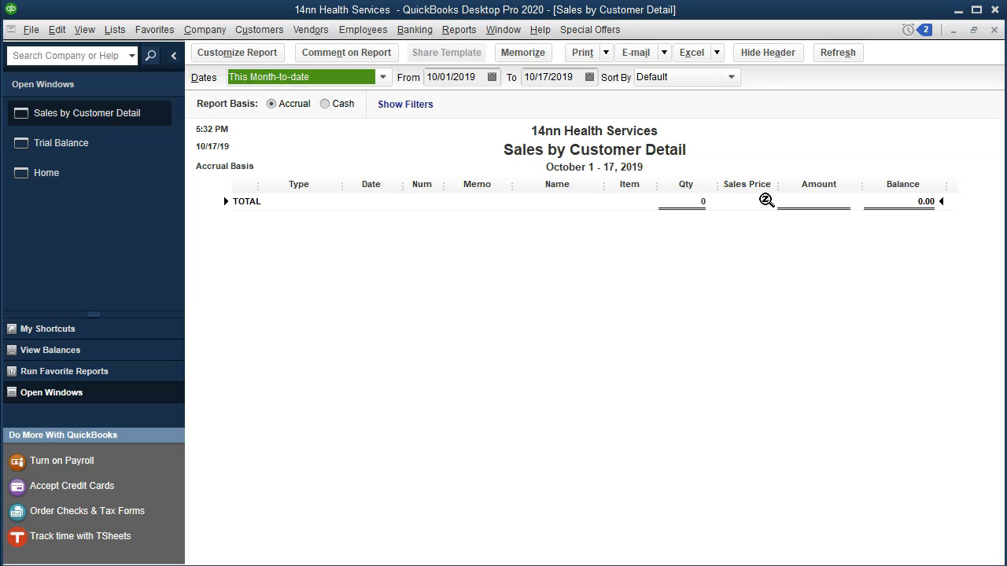
{"action": "key", "text": "Tab"}
{"action": "type", "text": "01/01/2020"}
{"action": "key", "text": "Tab"}
{"action": "type", "text": "12/31/2020"}
{"action": "key", "text": "Tab"}
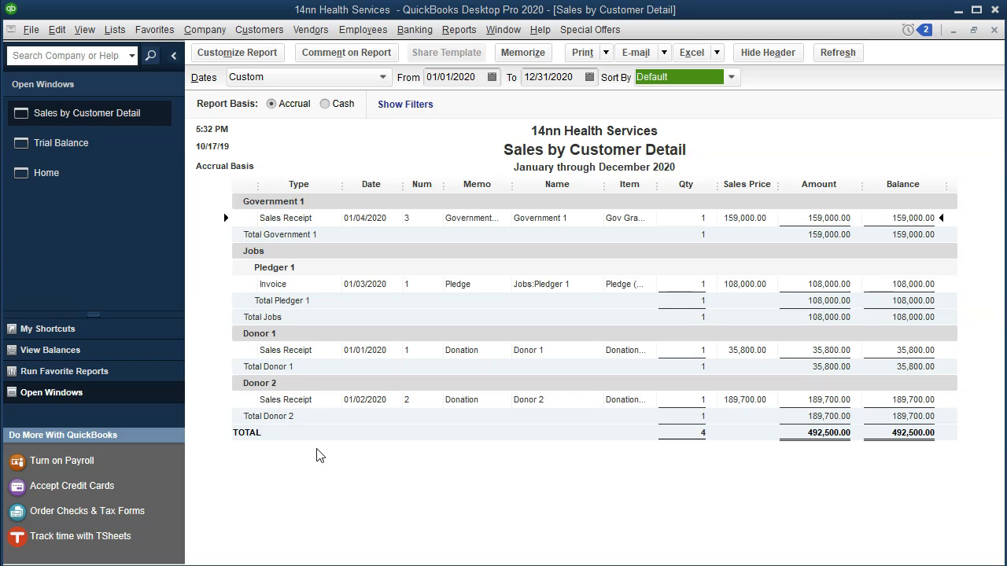
Compare the sales report on cash basis, return it to accrual basis, and close it
{"action": "left_click", "coordinate": [326, 108]}
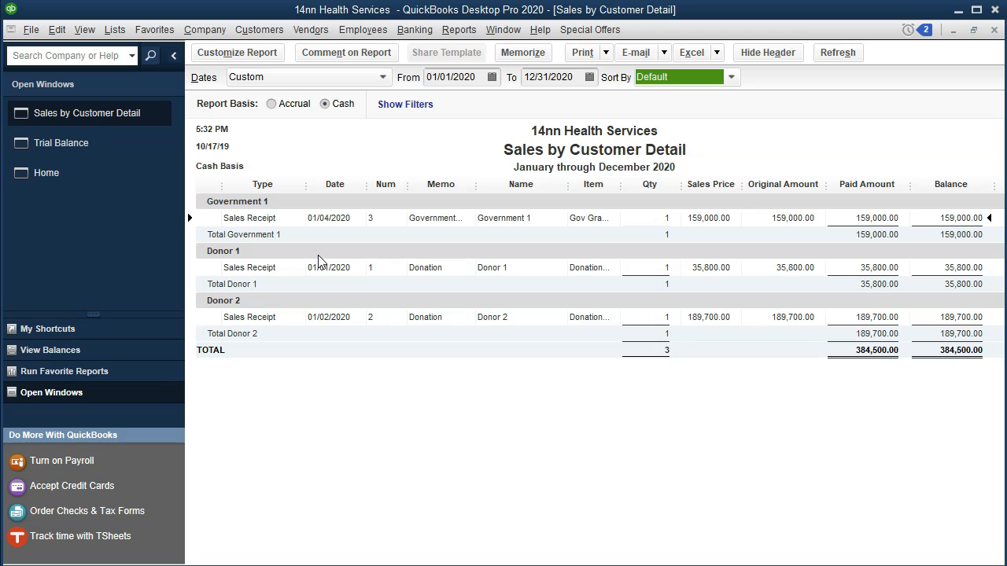
{"action": "left_click", "coordinate": [273, 106]}
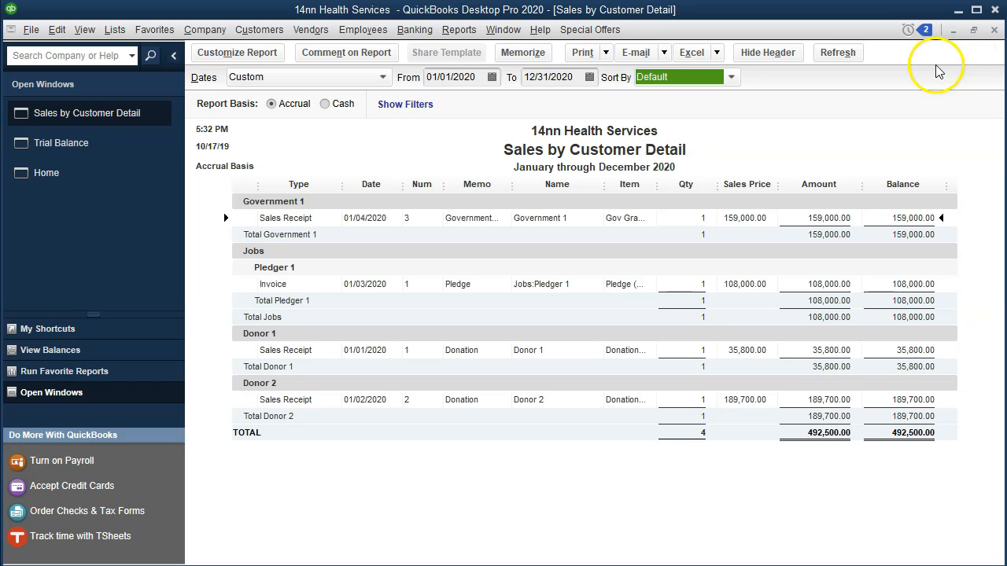
{"action": "left_click", "coordinate": [994, 30]}
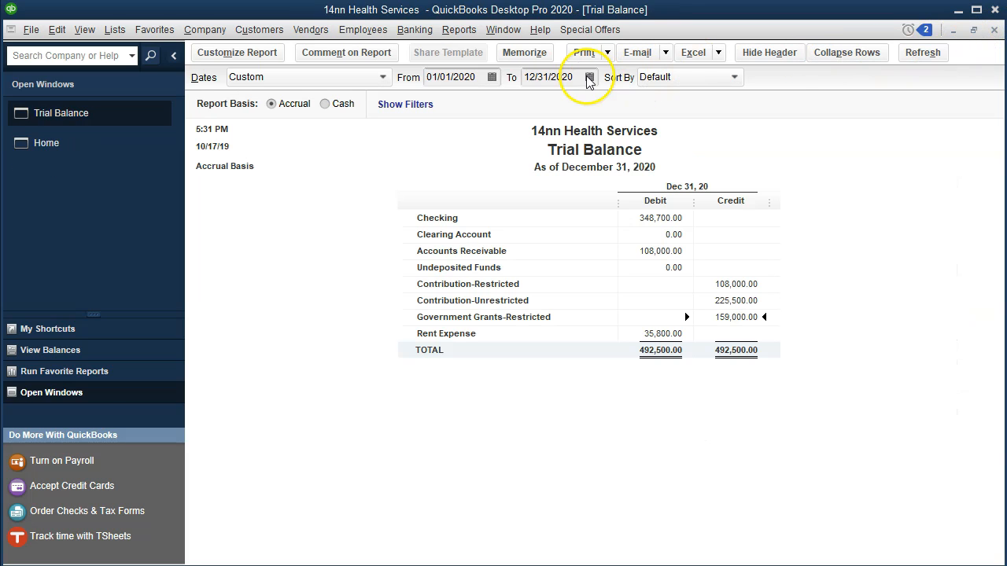
Run the Profit & Loss by Class report for 01/01/2020 through 12/31/2020
{"action": "left_click", "coordinate": [459, 30]}
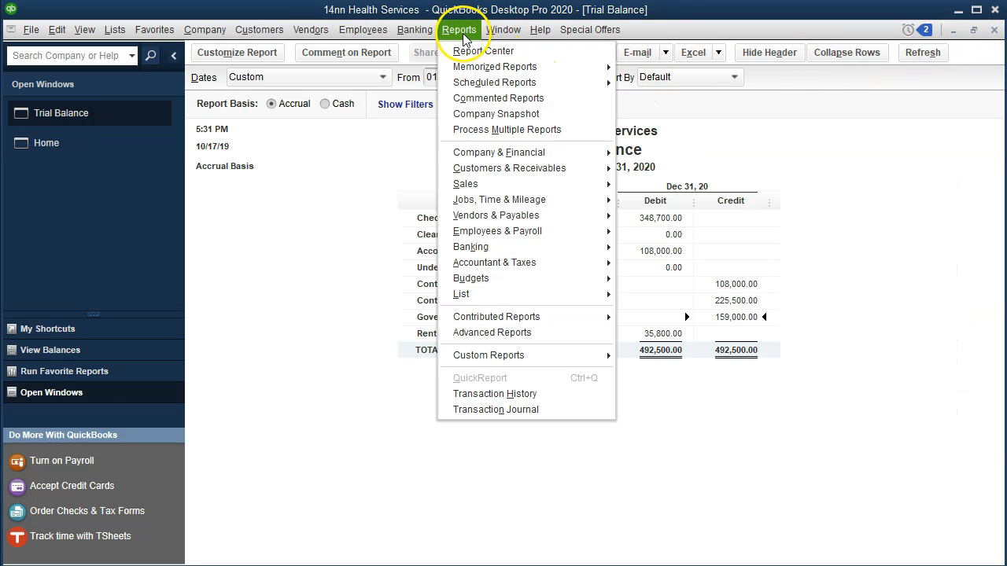
{"action": "mouse_move", "coordinate": [583, 153]}
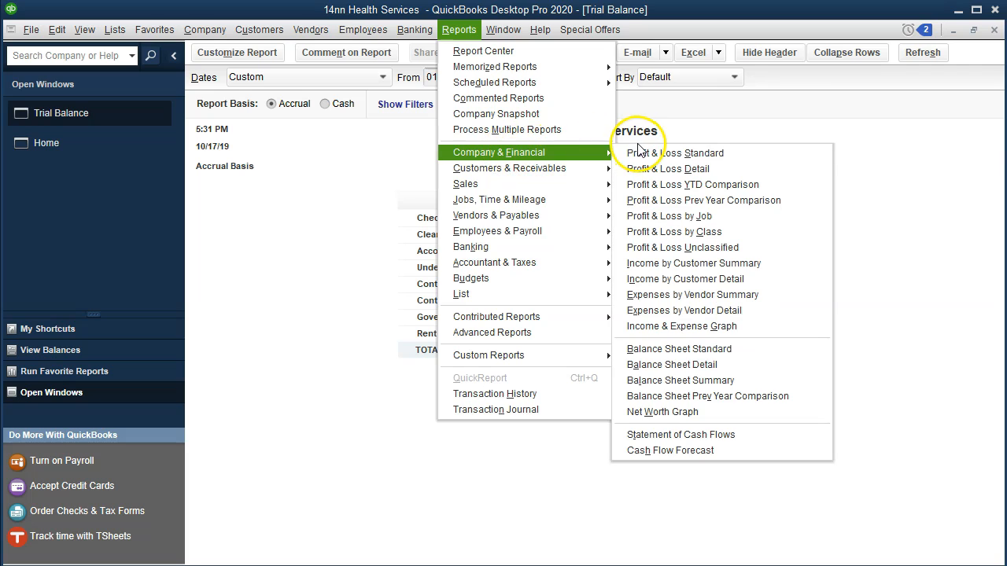
{"action": "left_click", "coordinate": [673, 235]}
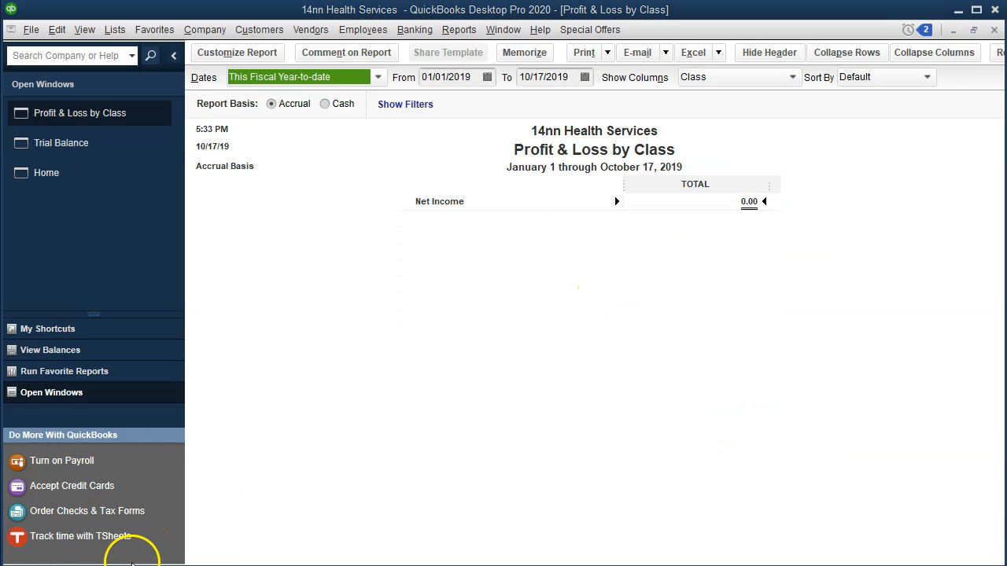
{"action": "left_click", "coordinate": [348, 79]}
{"action": "key", "text": "Tab"}
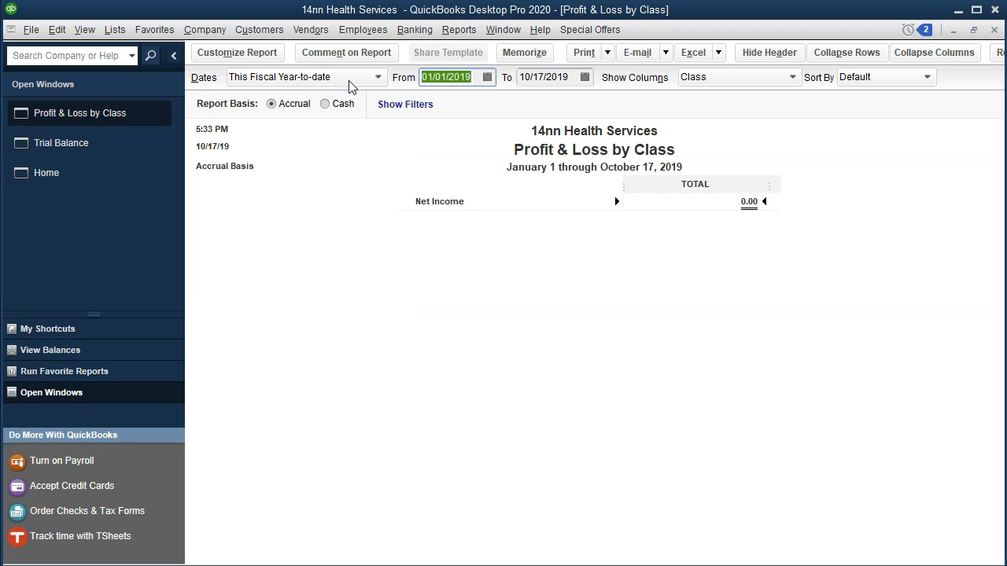
{"action": "type", "text": "01012020"}
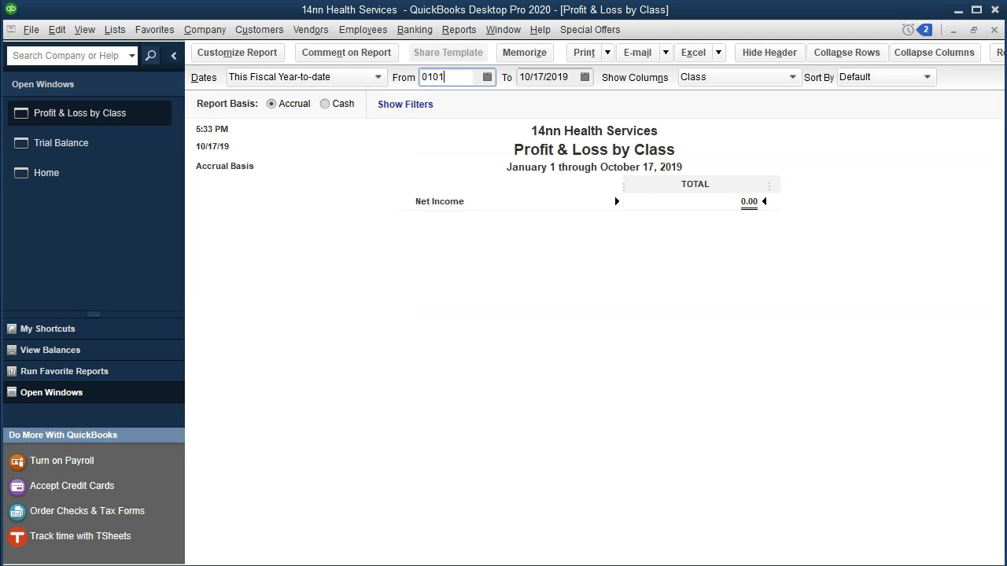
{"action": "key", "text": "Tab"}
{"action": "type", "text": "12/31"}
{"action": "key", "text": "Tab"}
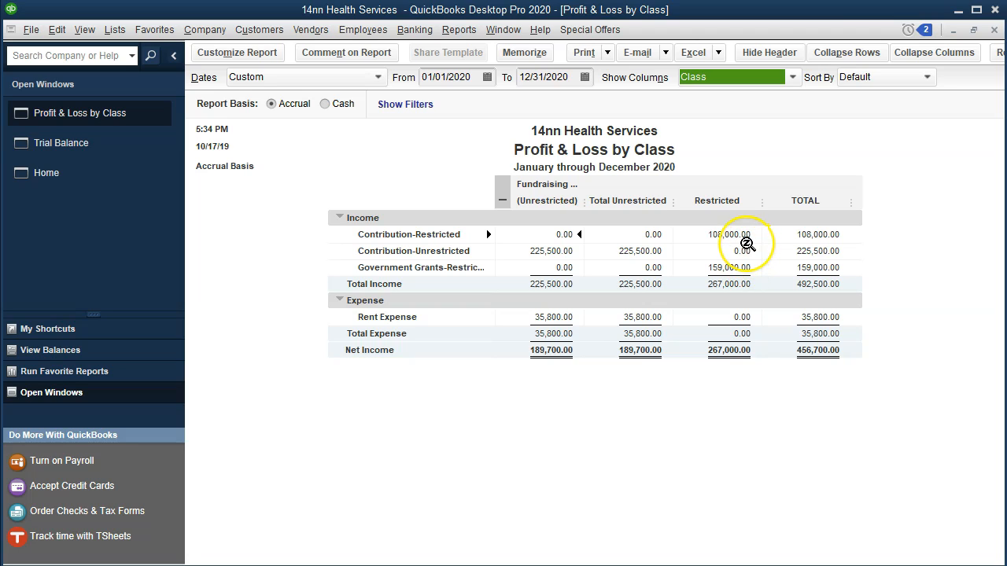
Check the restricted contribution and government grant amounts, then collapse the Unrestricted class columns in the report
{"action": "left_click", "coordinate": [730, 235]}
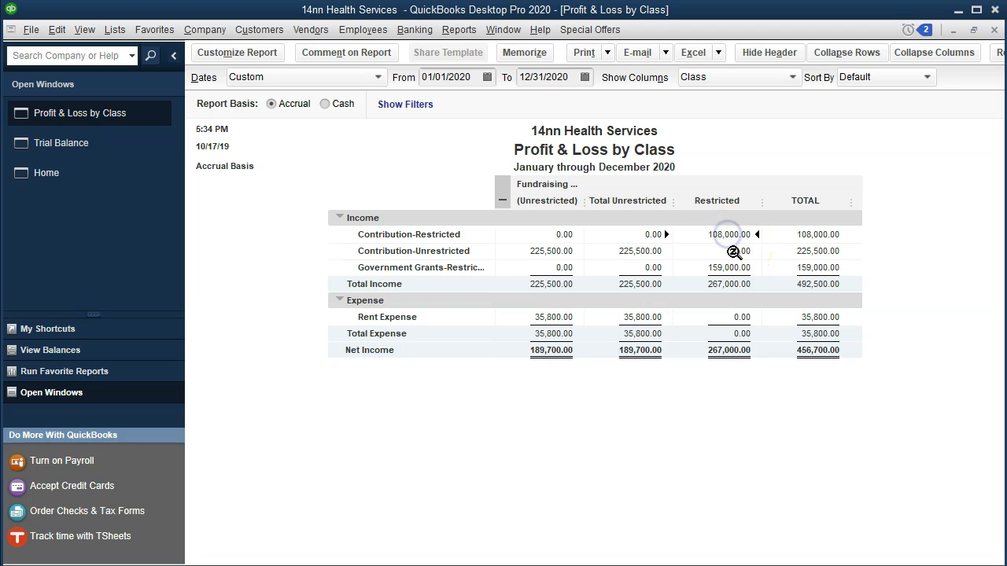
{"action": "left_click", "coordinate": [730, 267]}
{"action": "left_click", "coordinate": [502, 201]}
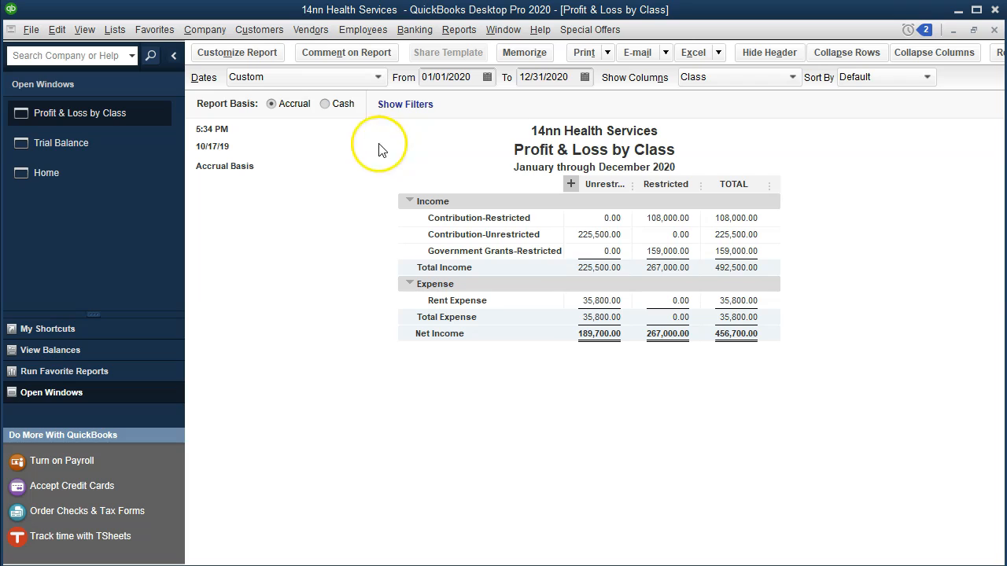
In the Customer Center, move Government 1 below Pledger 1 and indent it as a job under Jobs
{"action": "left_click", "coordinate": [259, 32]}
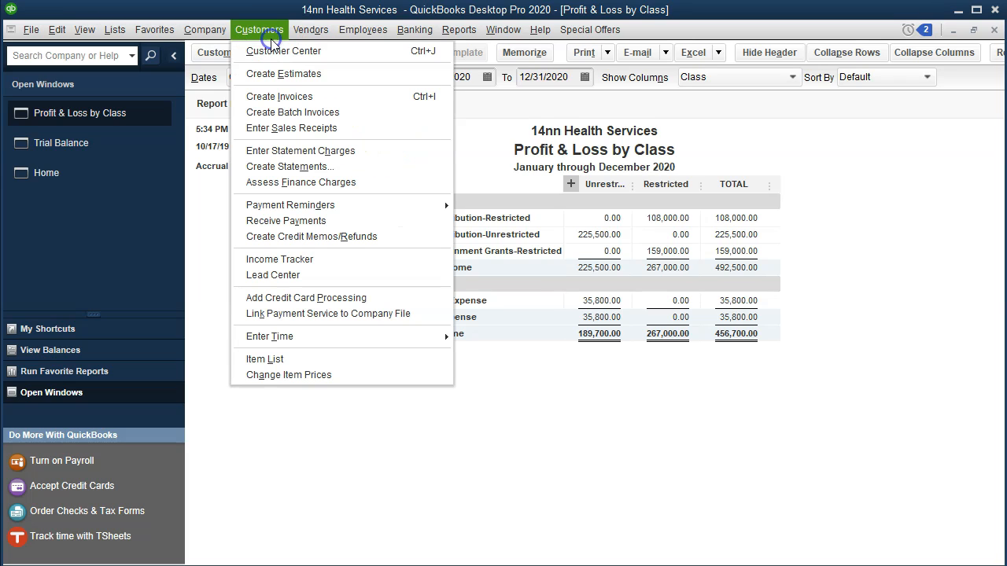
{"action": "left_click", "coordinate": [329, 53]}
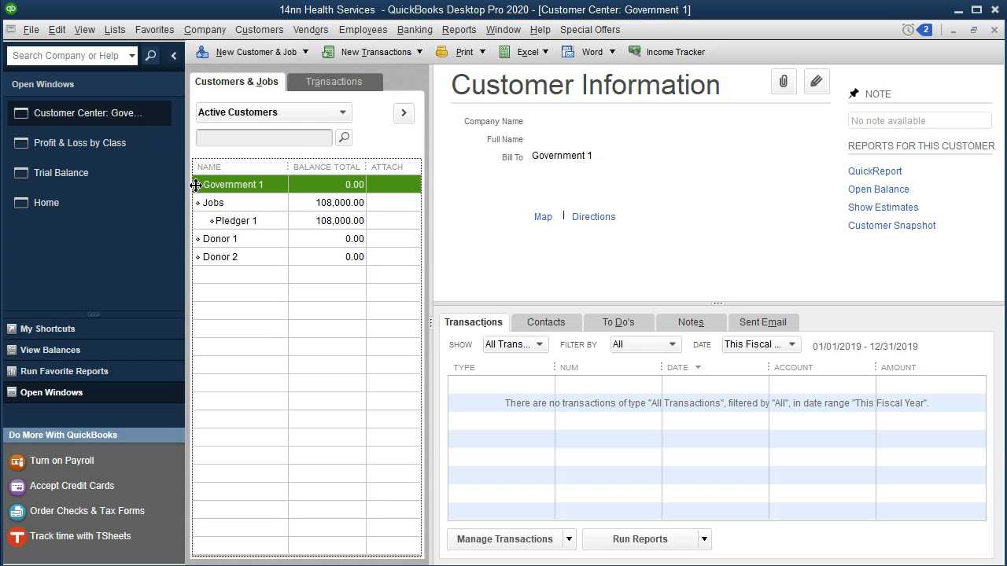
{"action": "left_click_drag", "start_coordinate": [196, 185], "coordinate": [196, 226]}
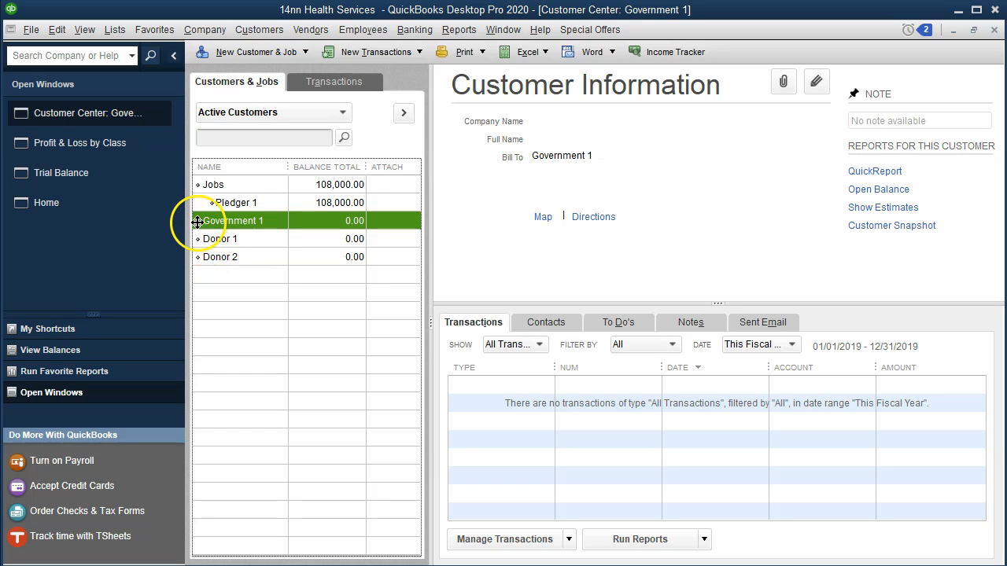
{"action": "left_click_drag", "start_coordinate": [197, 222], "coordinate": [208, 221]}
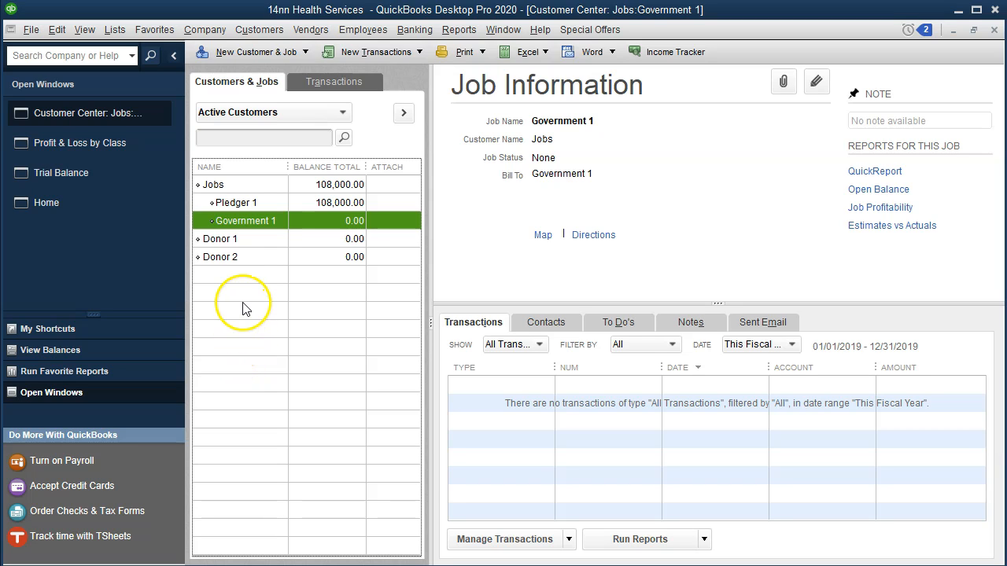
Set the job status of Government 1 to In progress, save the job, and close the Customer Center
{"action": "double_click", "coordinate": [247, 224]}
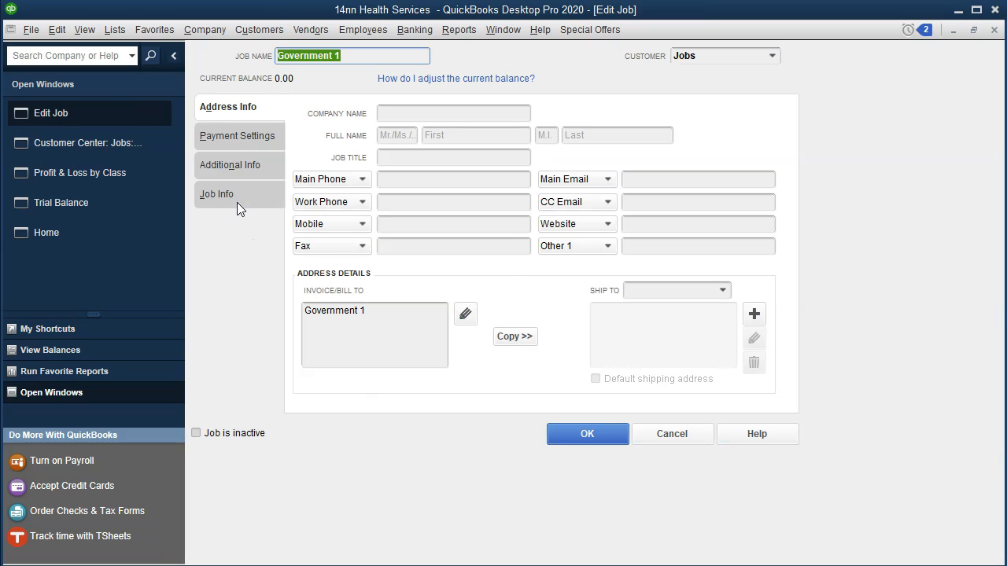
{"action": "left_click", "coordinate": [237, 202]}
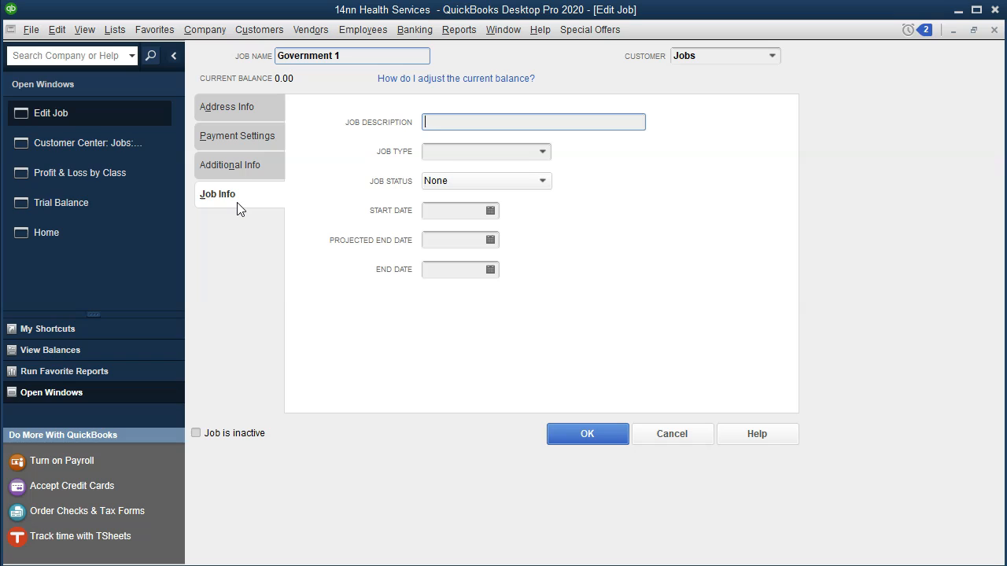
{"action": "left_click", "coordinate": [545, 184]}
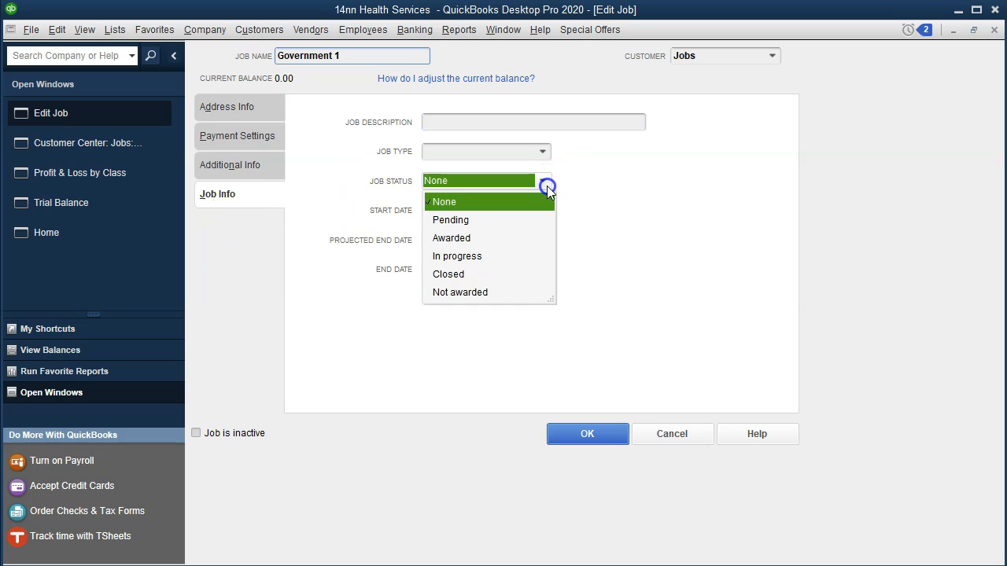
{"action": "left_click", "coordinate": [515, 257]}
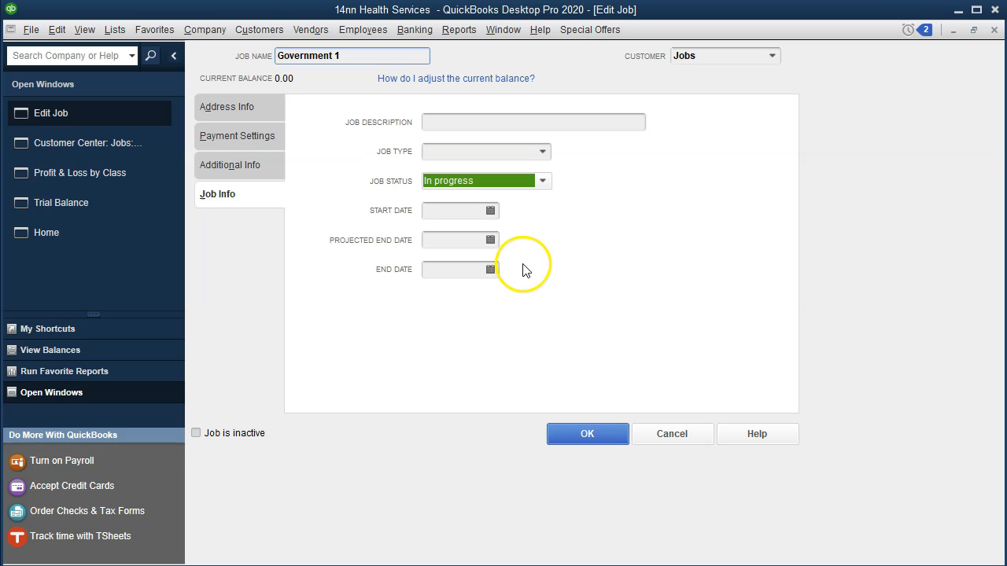
{"action": "left_click", "coordinate": [580, 436]}
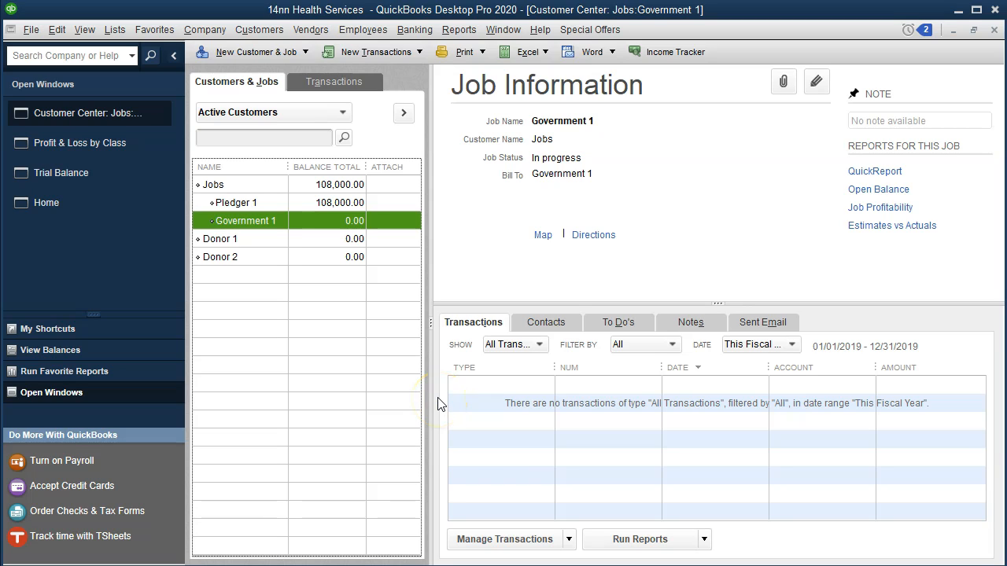
{"action": "left_click", "coordinate": [994, 30]}
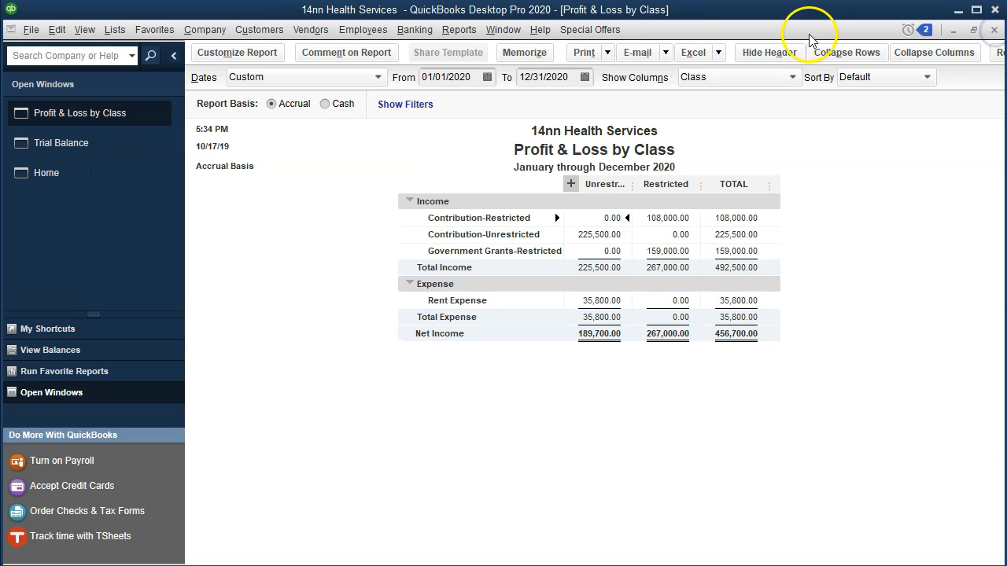
Run the Profit & Loss by Job report for 01/01/2020 through 12/31/2020
{"action": "left_click", "coordinate": [461, 32]}
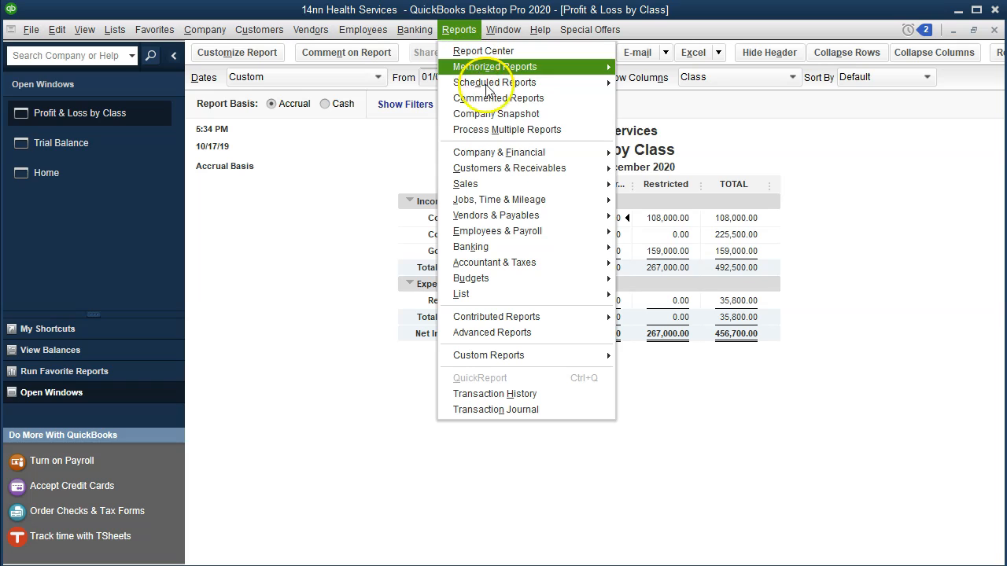
{"action": "mouse_move", "coordinate": [534, 154]}
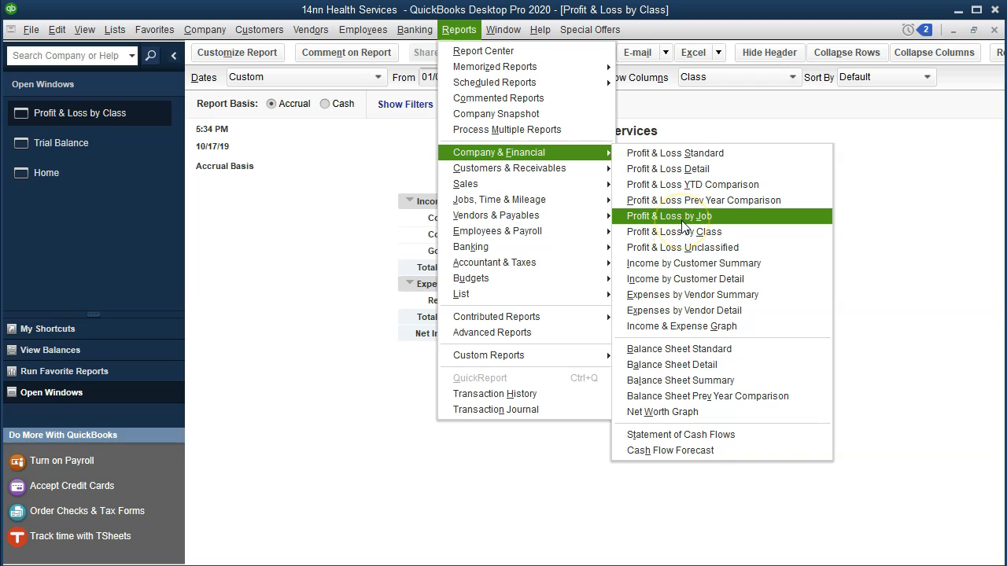
{"action": "left_click", "coordinate": [682, 220]}
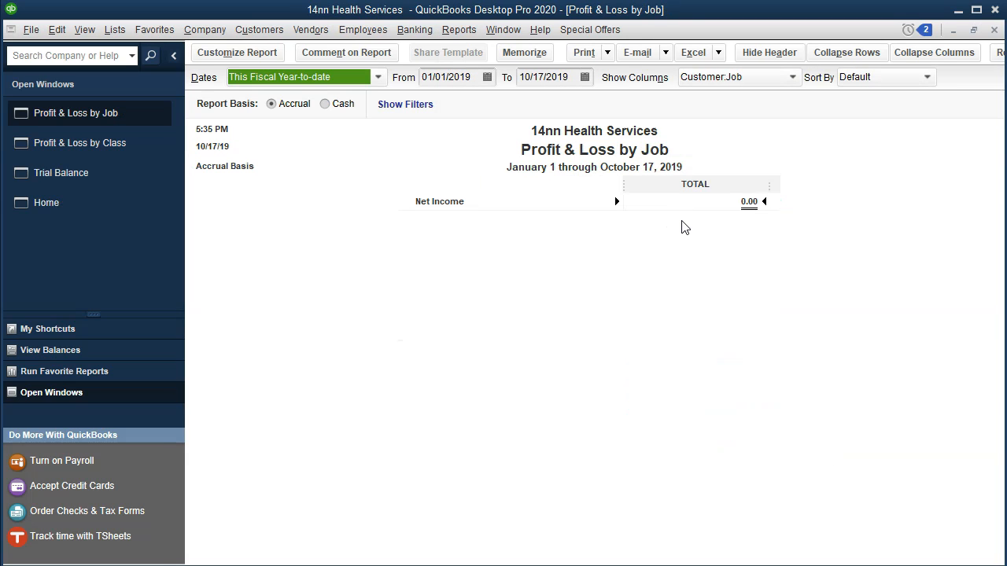
{"action": "key", "text": "Tab"}
{"action": "type", "text": "010120"}
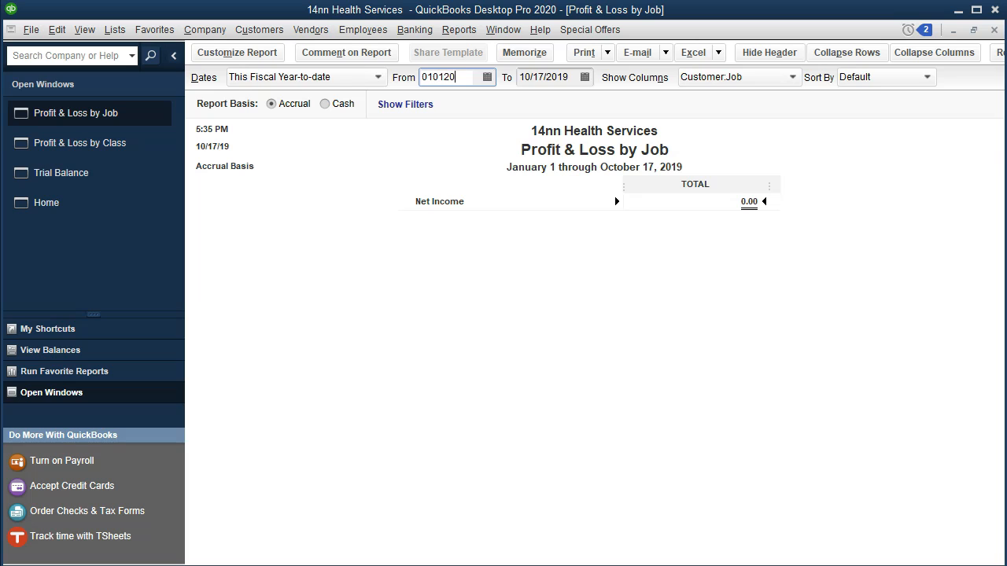
{"action": "key", "text": "Tab"}
{"action": "type", "text": "123120"}
{"action": "key", "text": "Tab"}
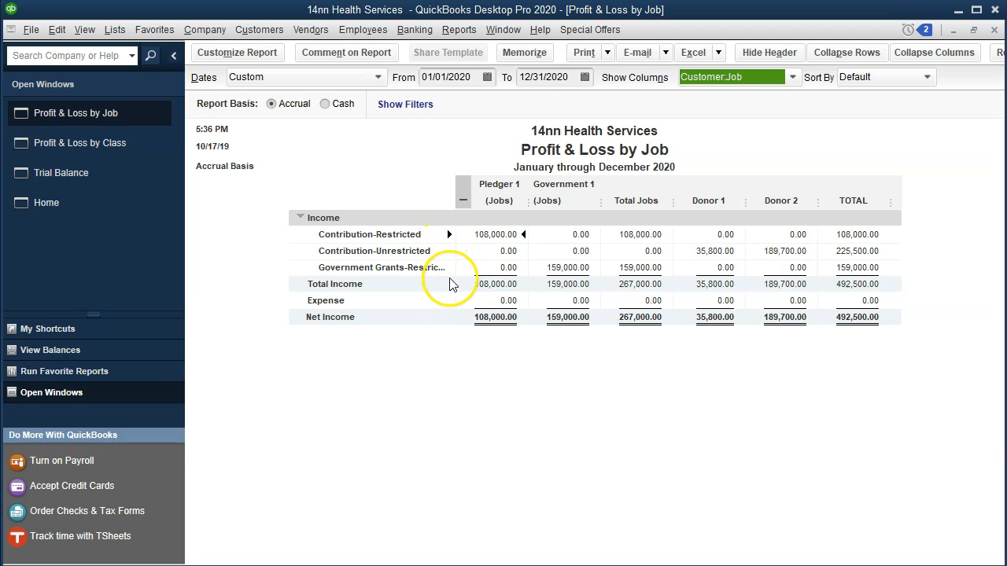
Collapse the Jobs columns, compare the totals with the Profit & Loss by Class report, and close the Profit & Loss by Job report
{"action": "left_click", "coordinate": [465, 189]}
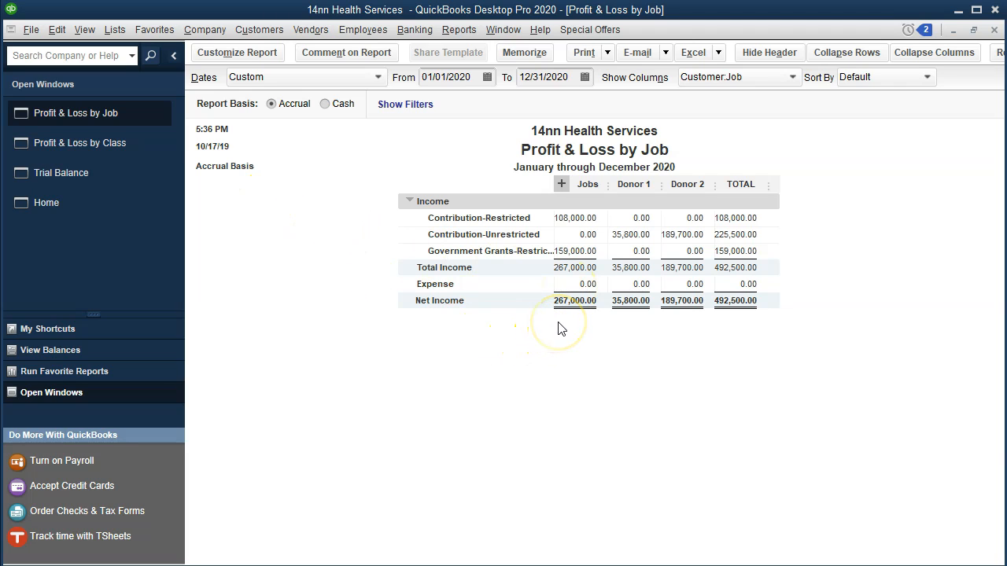
{"action": "left_click", "coordinate": [114, 146]}
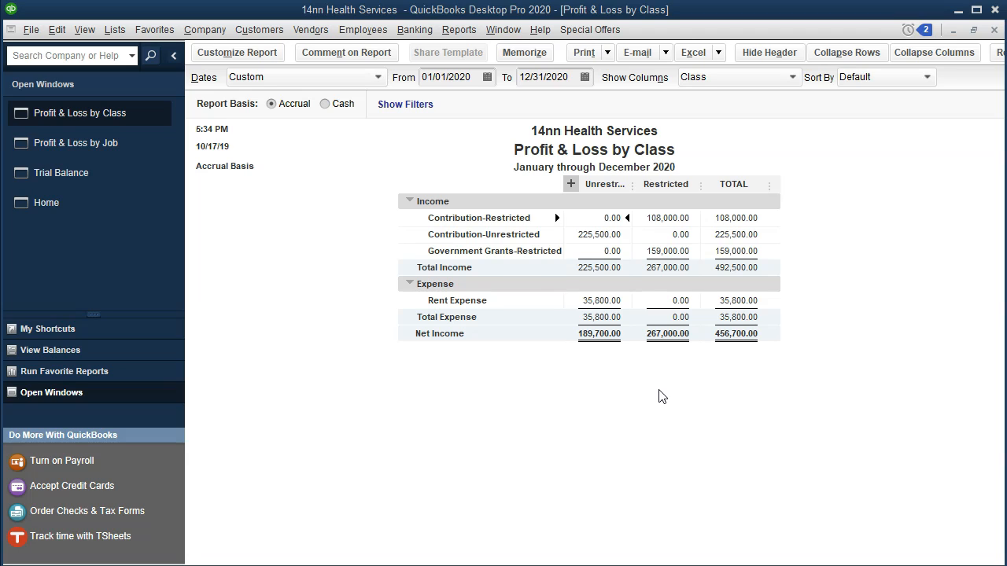
{"action": "left_click", "coordinate": [139, 149]}
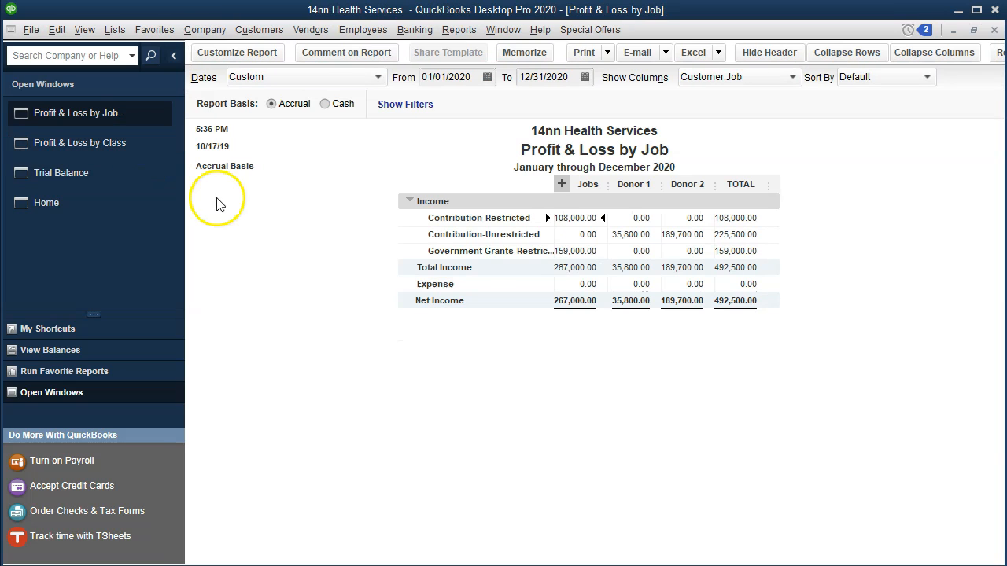
{"action": "left_click", "coordinate": [562, 184]}
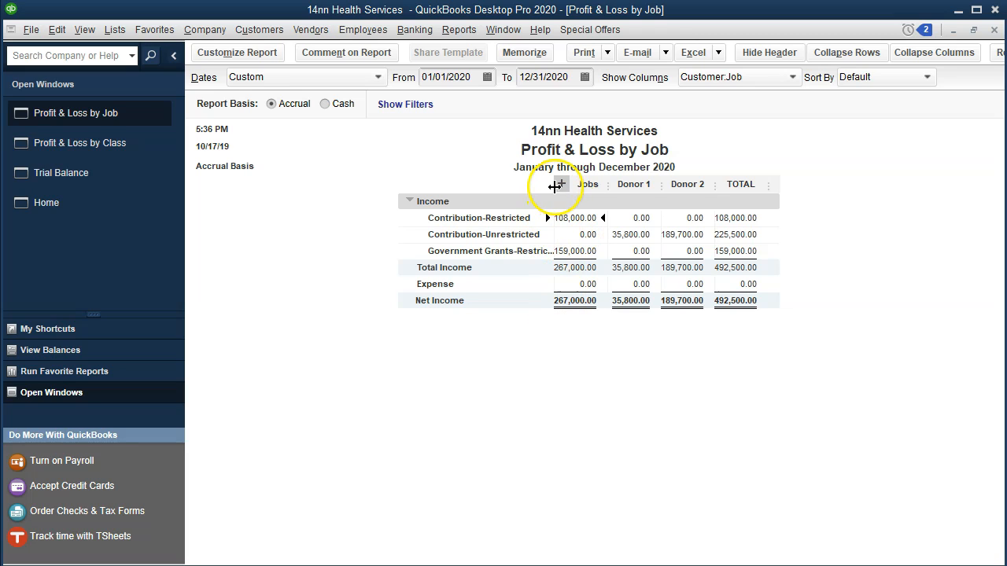
{"action": "left_click", "coordinate": [564, 184]}
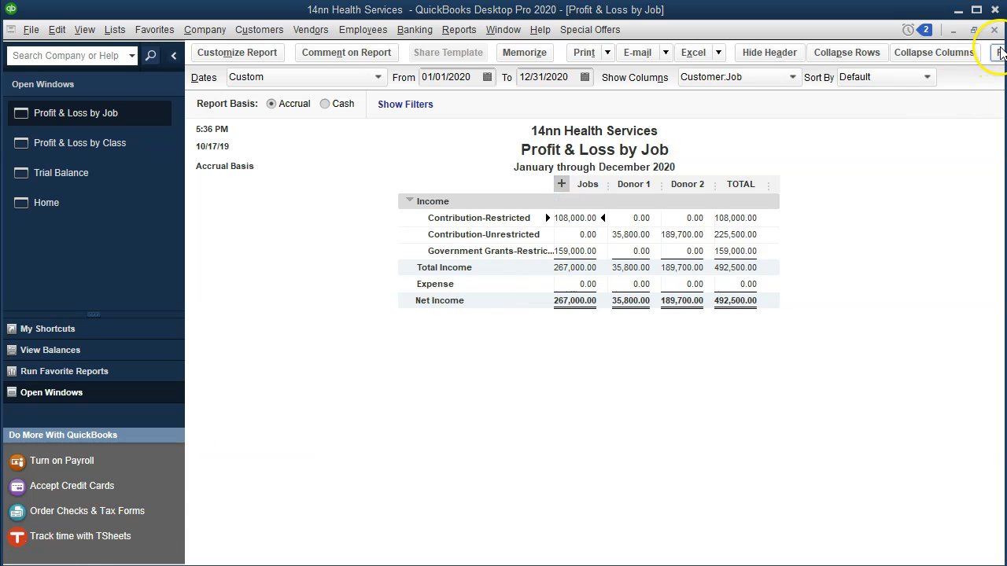
{"action": "left_click", "coordinate": [995, 29]}
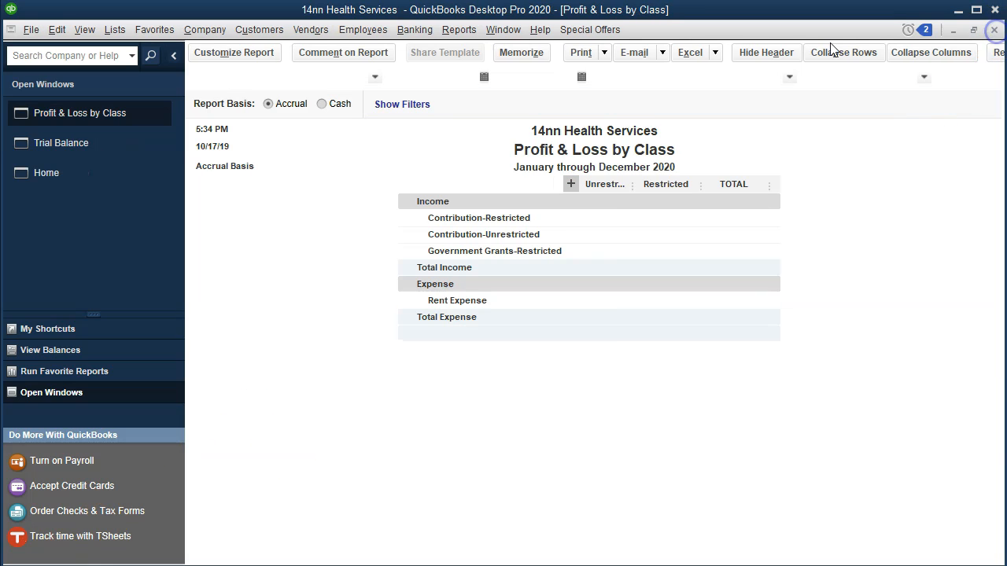
Reopen the Profit & Loss by Job report for 01/01/2020 through 12/31/2020 to show the individual job columns again
{"action": "left_click", "coordinate": [460, 30]}
{"action": "mouse_move", "coordinate": [526, 157]}
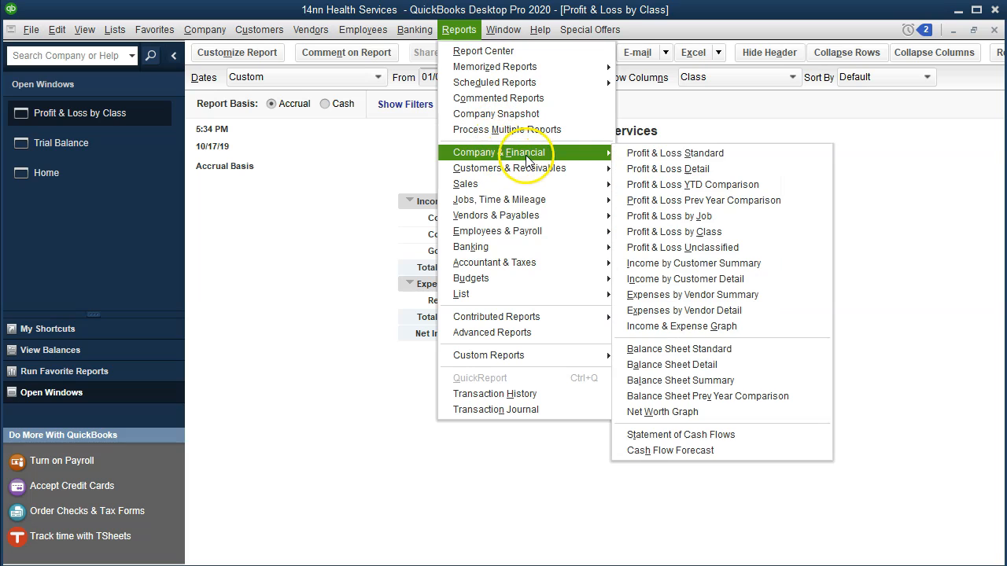
{"action": "left_click", "coordinate": [648, 215]}
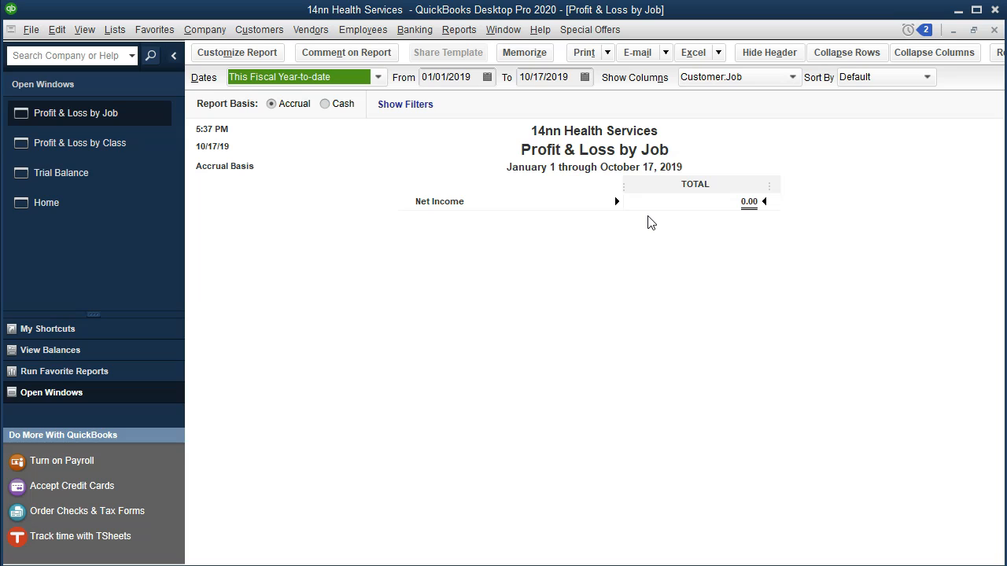
{"action": "key", "text": "Tab"}
{"action": "type", "text": "01012020"}
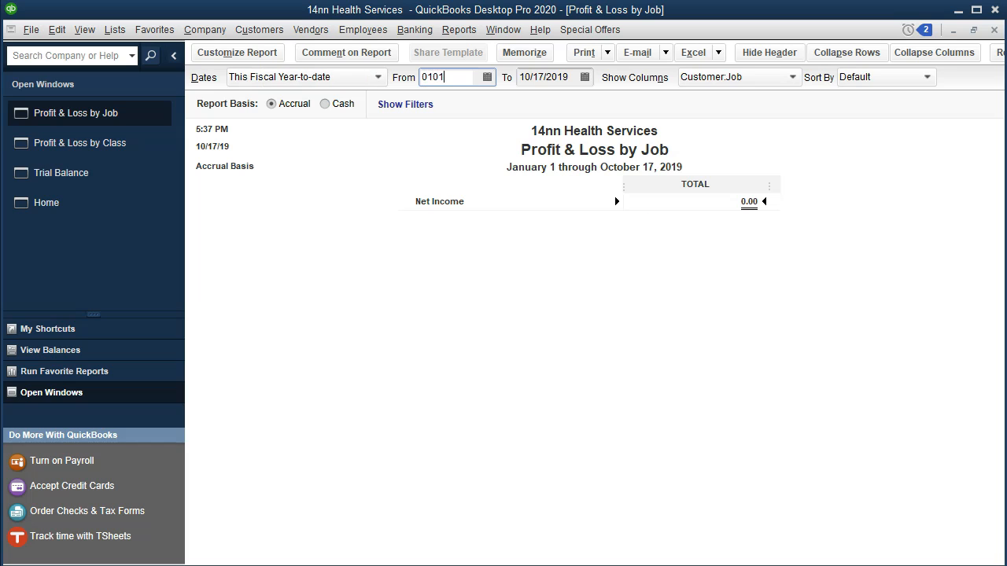
{"action": "key", "text": "Tab"}
{"action": "type", "text": "12312020"}
{"action": "key", "text": "Tab"}
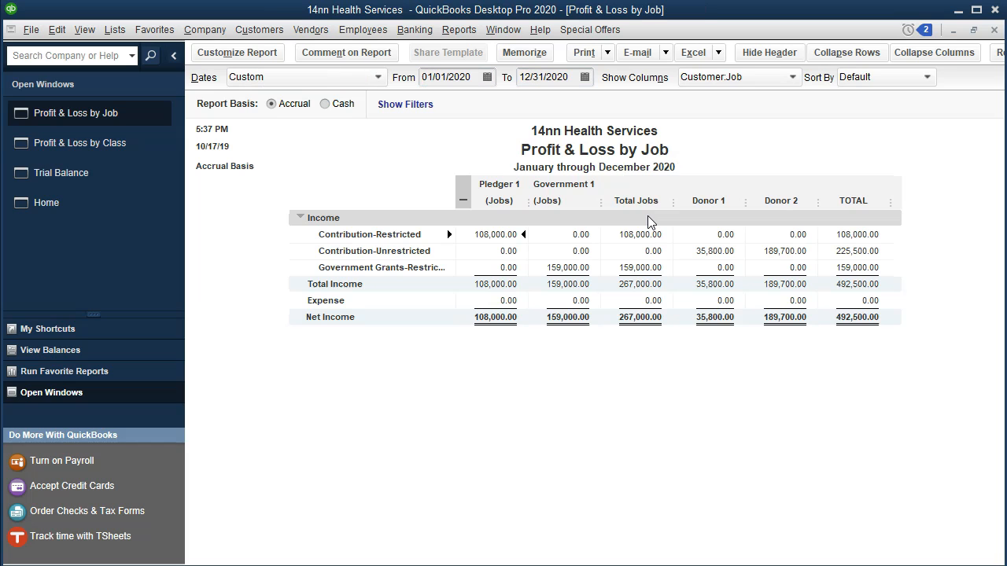